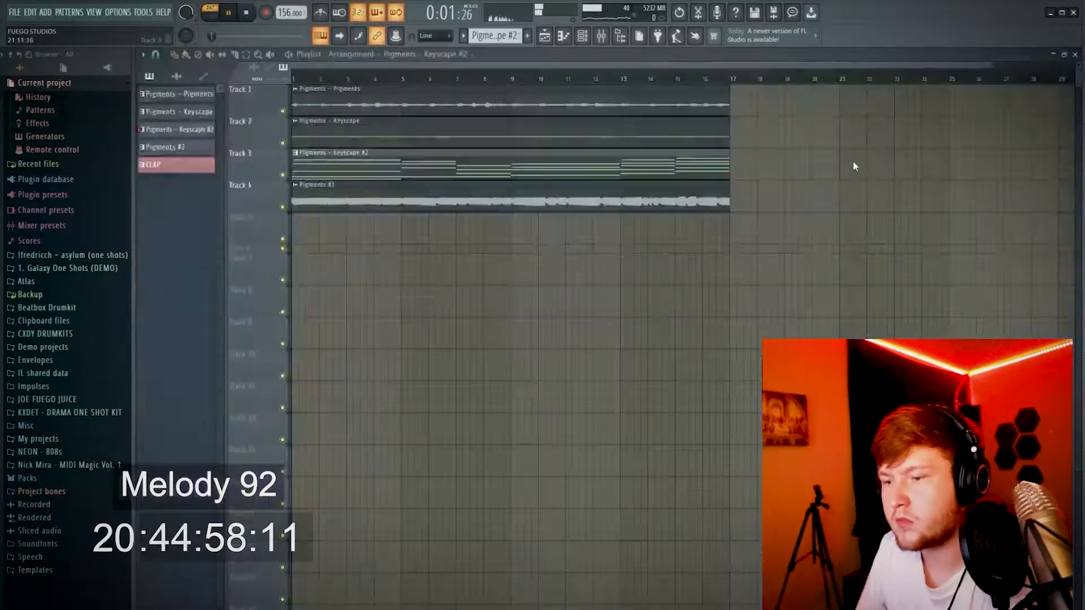
# Bring up the playlist arrangement and toggle its playback
pyautogui.press('F5')
pyautogui.press('F5')
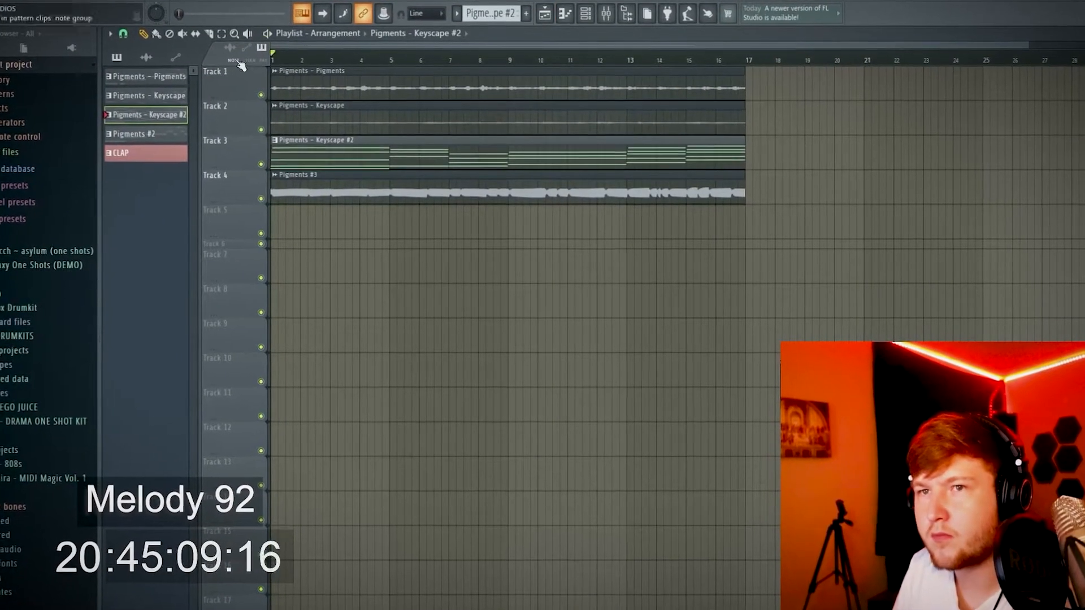
pyautogui.press('space')
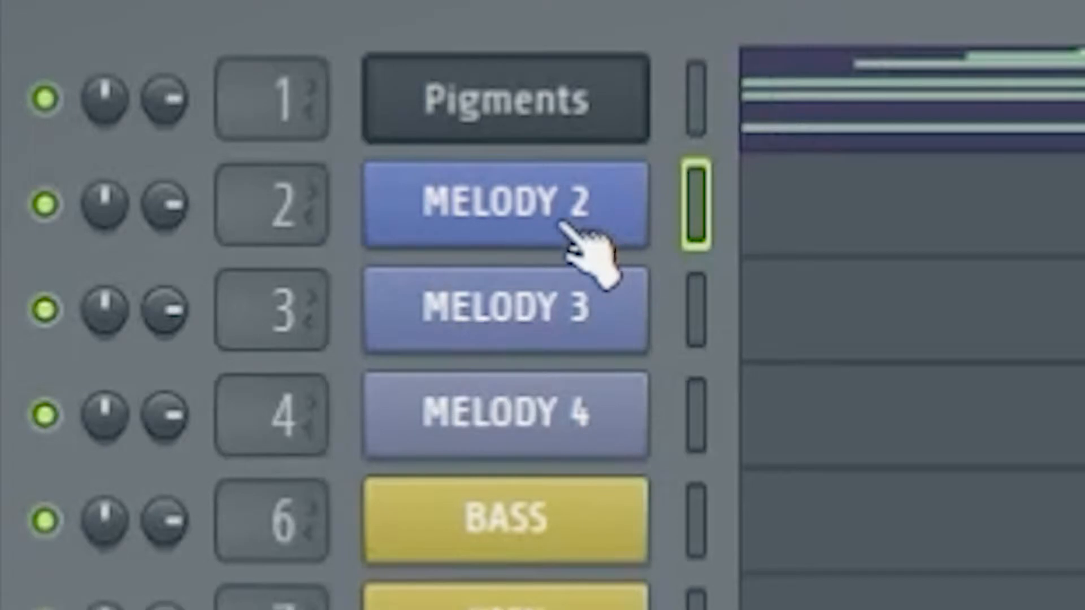
# Clone the MELODY 2 channel in the channel rack
pyautogui.rightClick(336, 154)
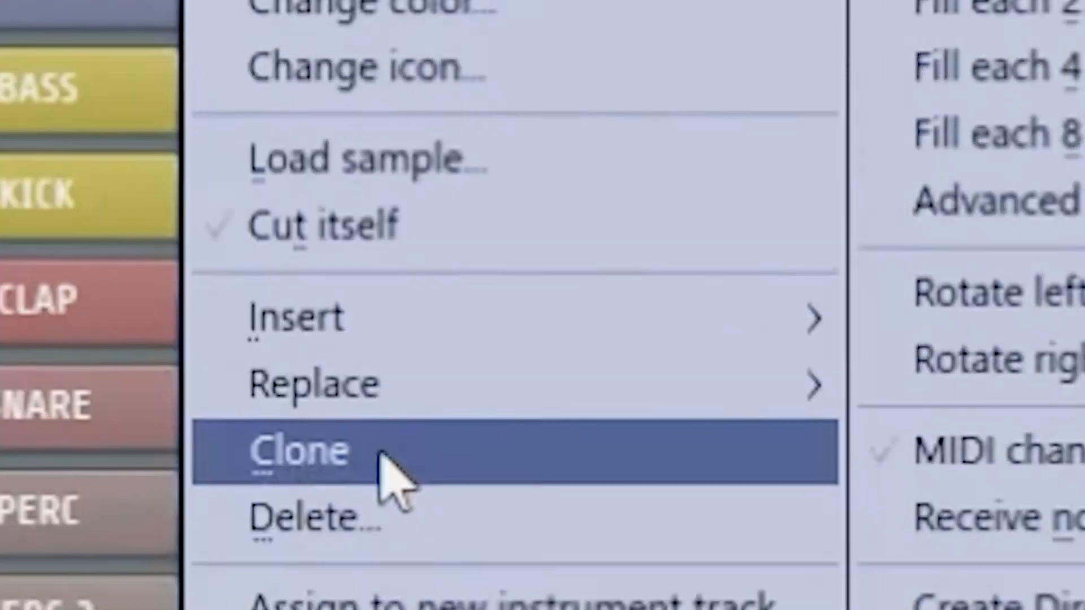
pyautogui.moveTo(384, 248)
pyautogui.click(305, 265)
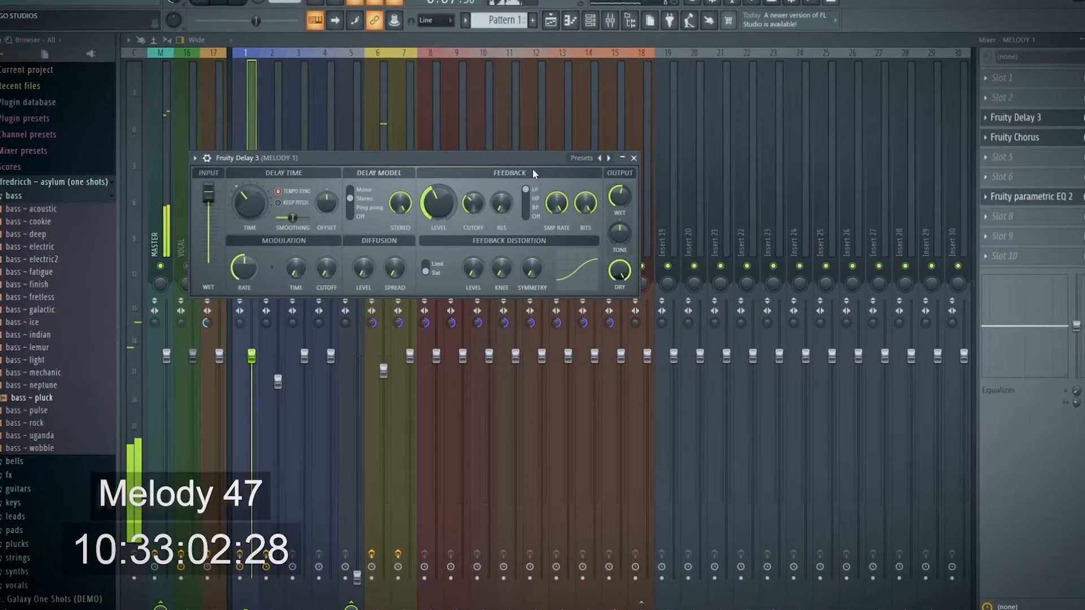
# Close the Fruity Delay 3 editor and the mixer, clearing the workspace of open windows
pyautogui.click(634, 158)
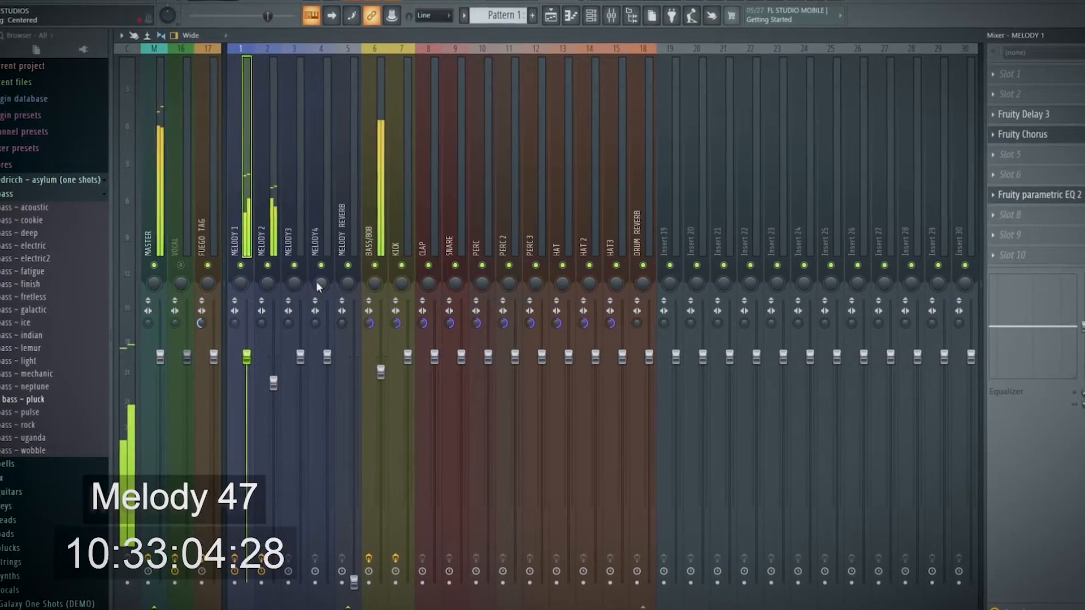
pyautogui.press('F9')
pyautogui.press('Escape')
pyautogui.press('Escape')
pyautogui.press('Escape')
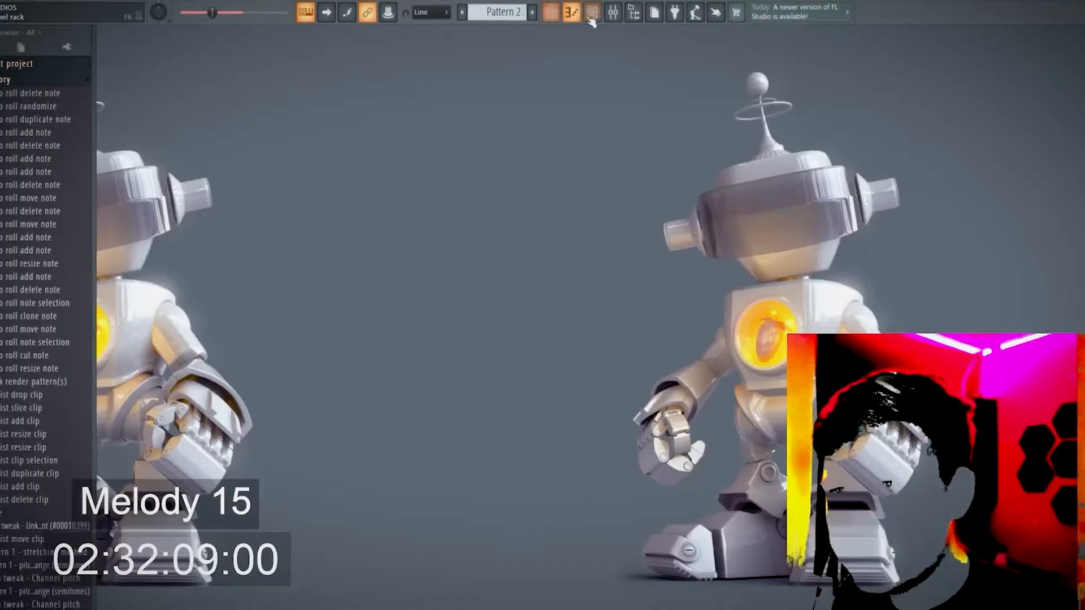
# Show all channels in the channel rack over the playlist and paste the copied notes into the MELODY 2 channel
pyautogui.click(551, 15)
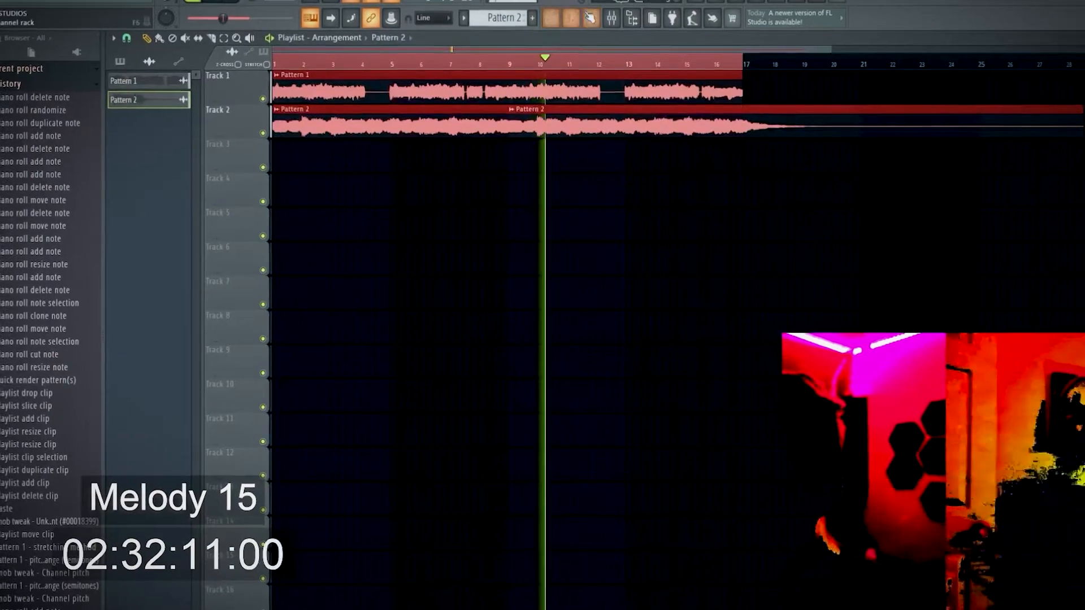
pyautogui.doubleClick(385, 102)
pyautogui.click(300, 93)
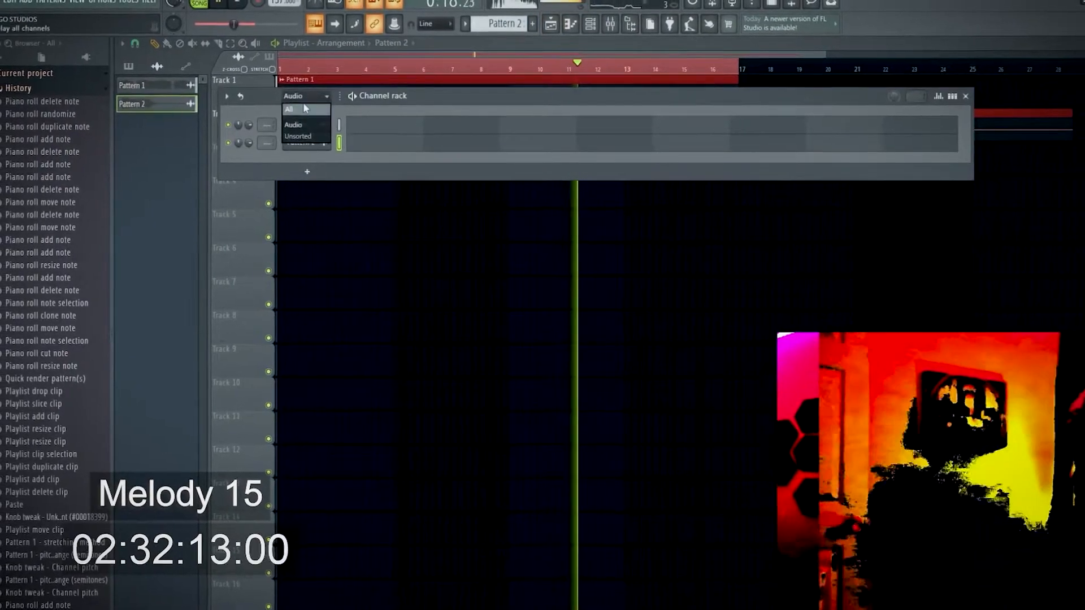
pyautogui.click(311, 113)
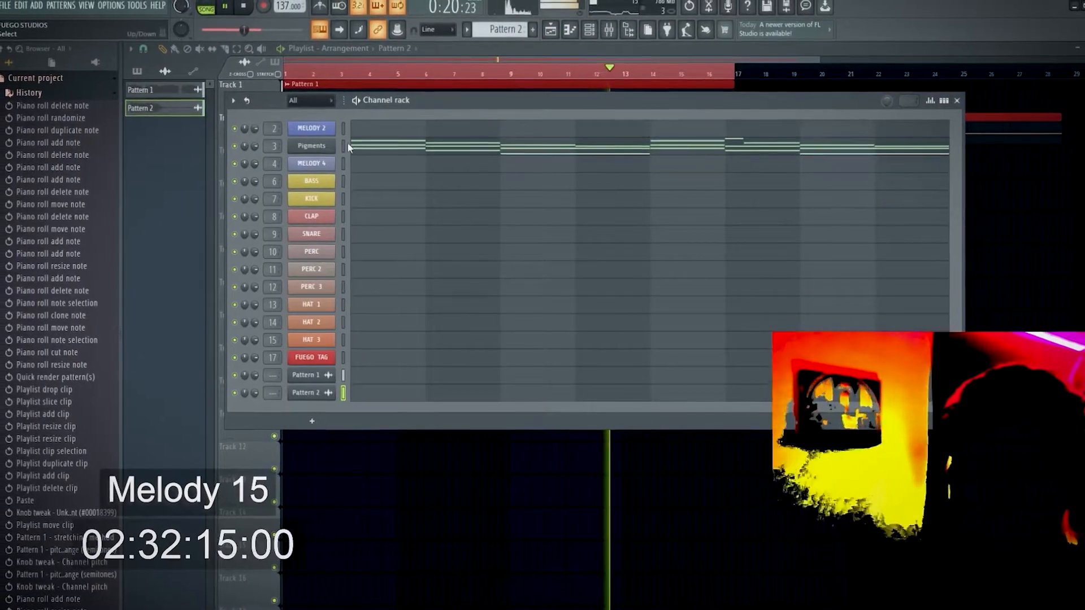
pyautogui.click(344, 130)
pyautogui.hotkey('ctrl', 'v')
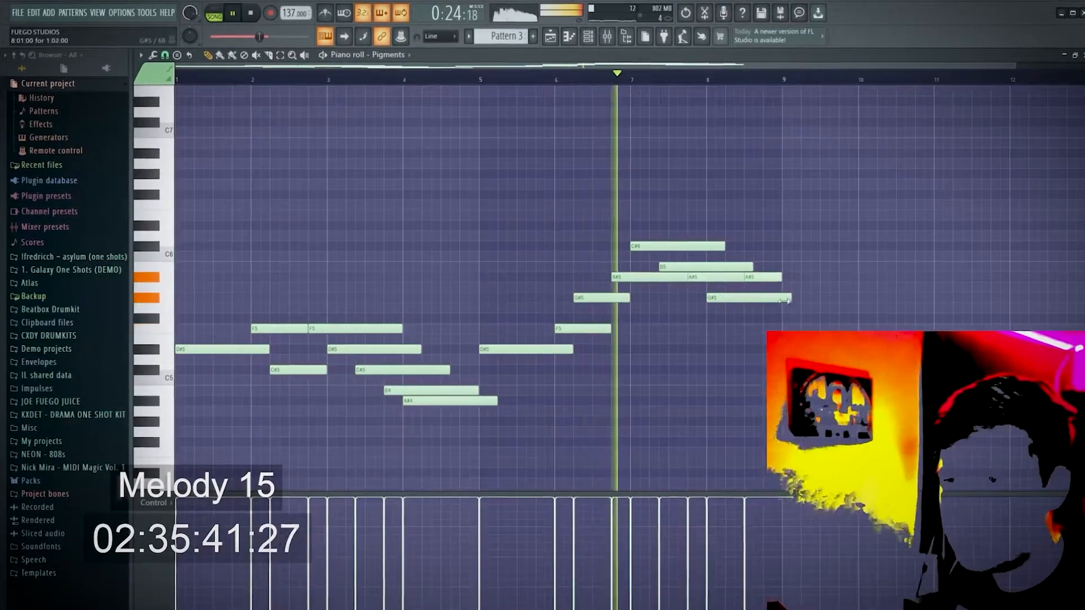
# Return to the playlist and open the options of Pattern 3
pyautogui.press('F5')
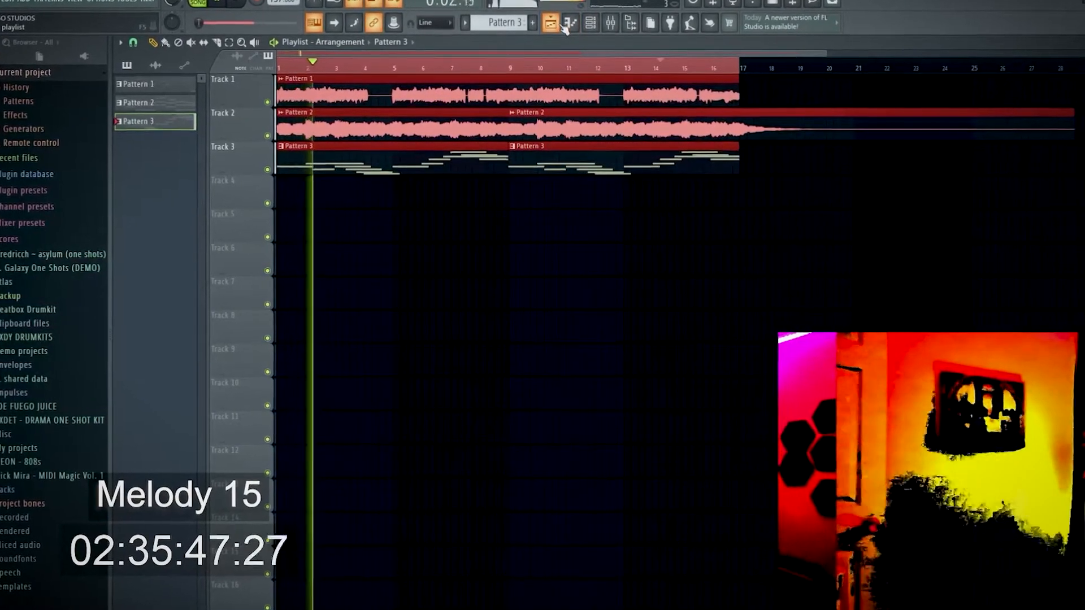
pyautogui.rightClick(173, 125)
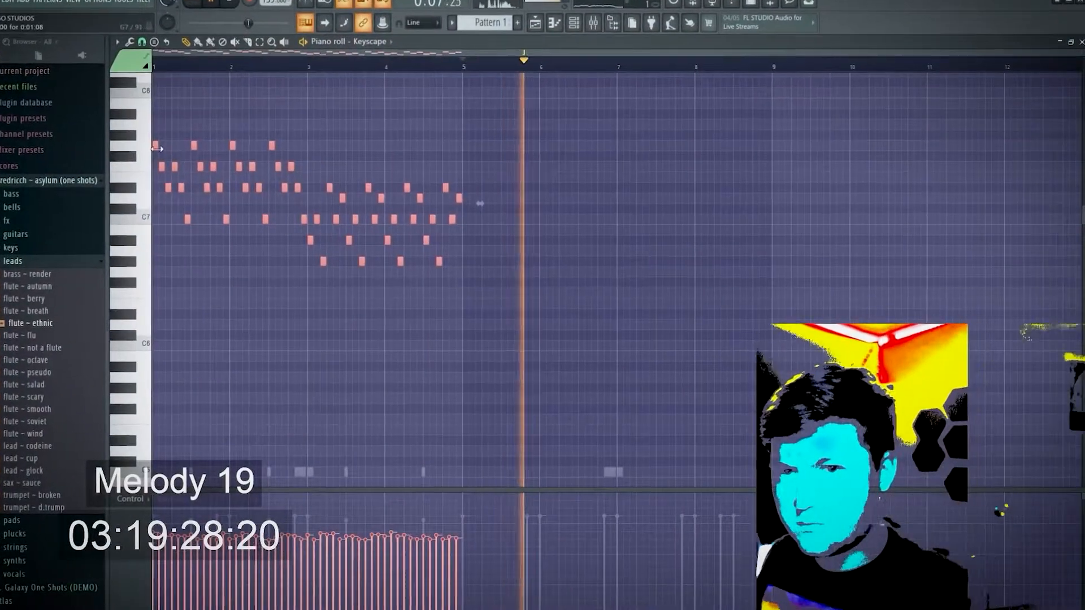
# Duplicate the selected four-bar Keyscape note sequence so it repeats from bar 5
pyautogui.hotkey('ctrl', 'd')
pyautogui.scroll(-4, 631, 318)
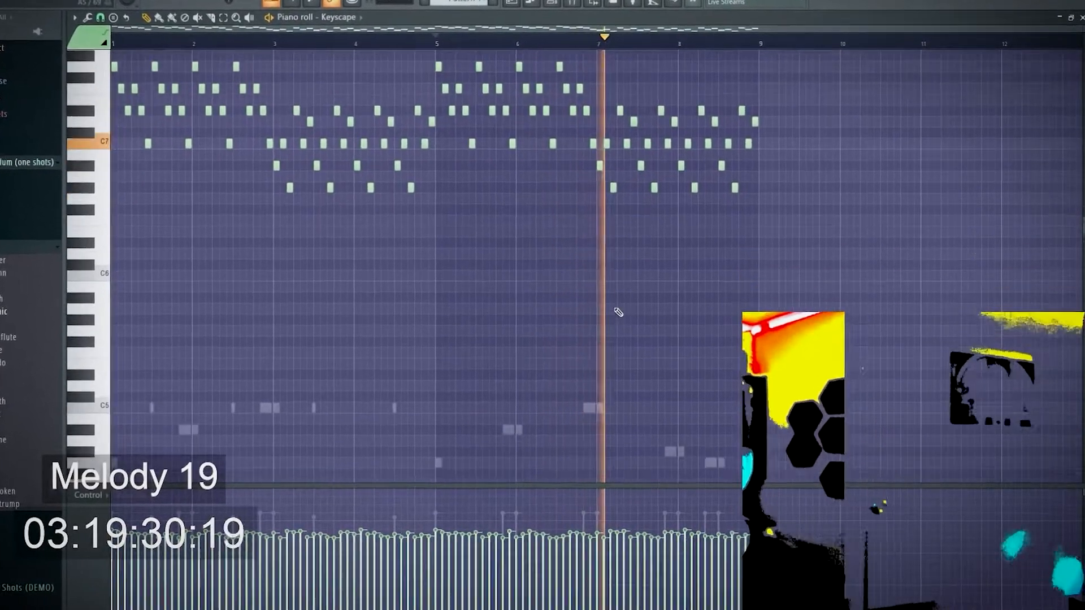
pyautogui.scroll(1, 657, 278)
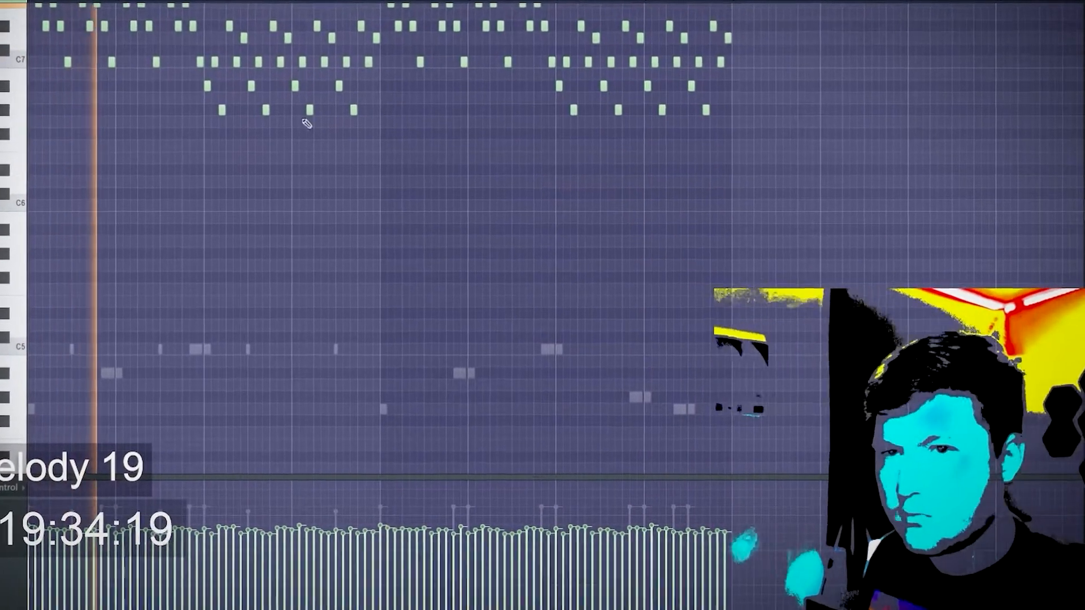
pyautogui.scroll(-1, 407, 287)
# Mute the MELODY REVERB track in the mixer and solo the MELODY 2 track
pyautogui.press('F9')
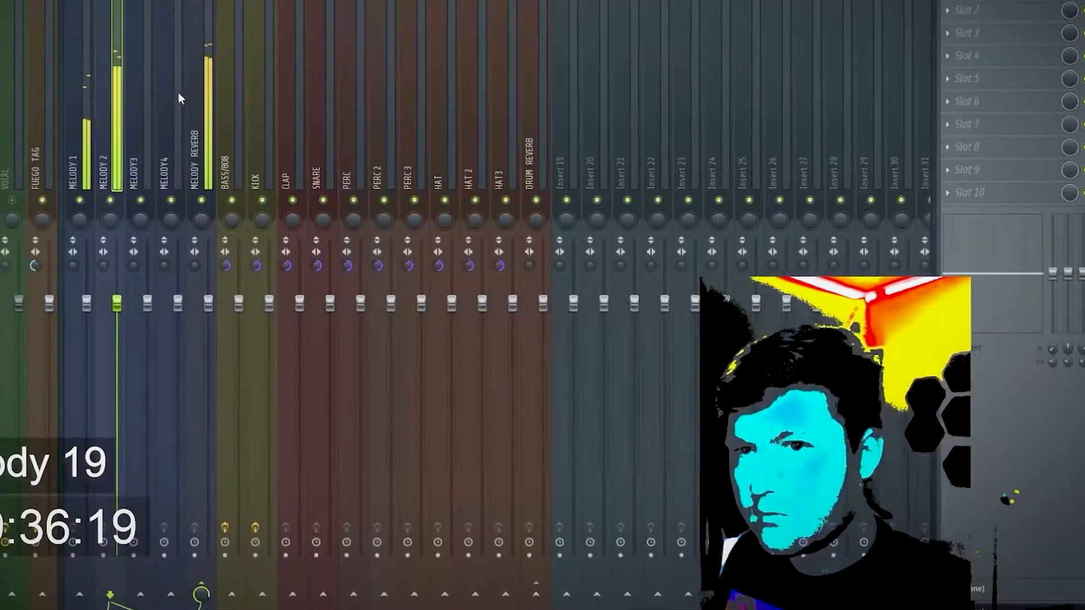
pyautogui.click(193, 196)
pyautogui.rightClick(101, 197)
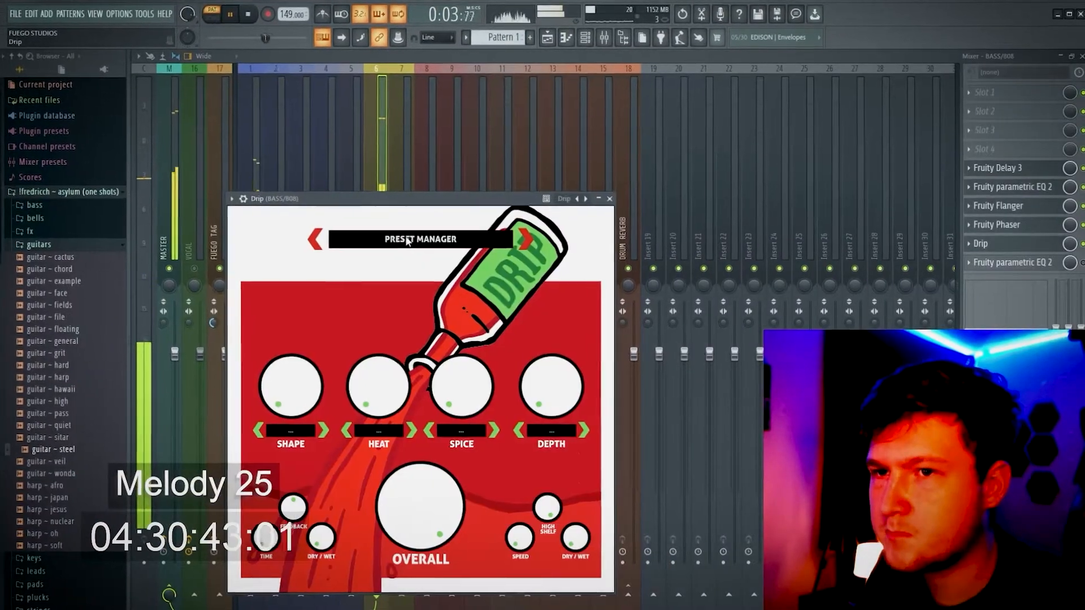
# Tweak the Drip effect on the BASS/808 track by raising DEPTH and fine-tuning OVERALL
pyautogui.click(382, 235)
pyautogui.click(421, 427)
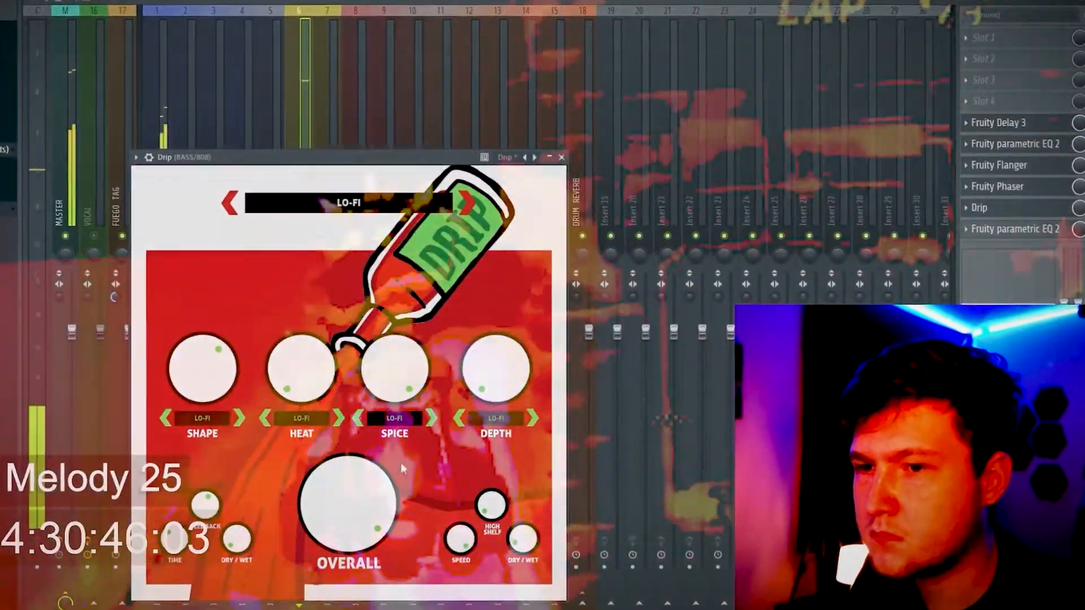
pyautogui.moveTo(488, 369); pyautogui.dragTo(485, 314)
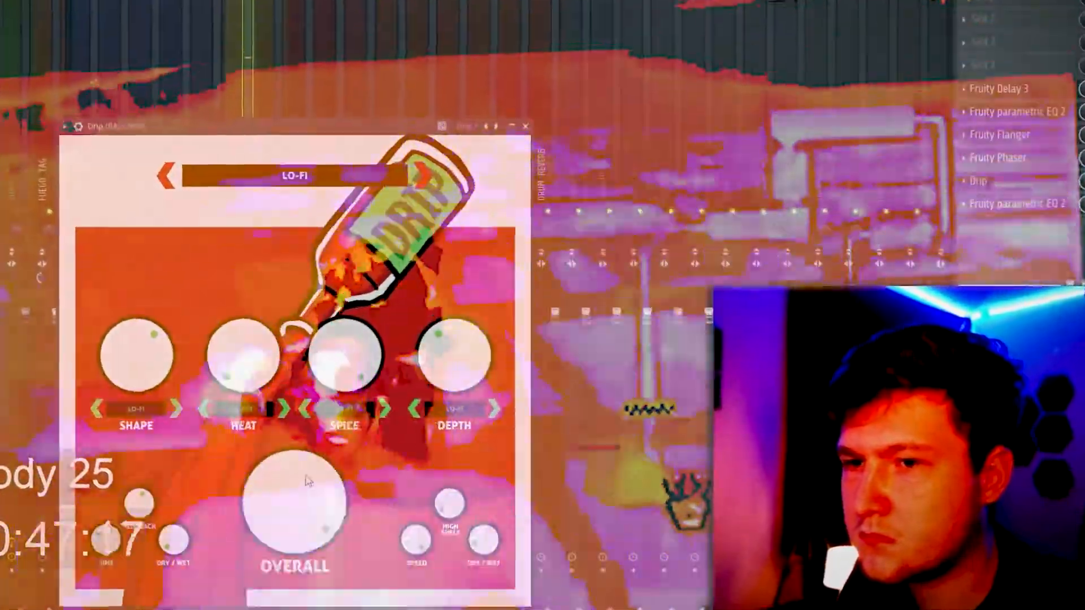
pyautogui.moveTo(368, 472); pyautogui.dragTo(370, 477)
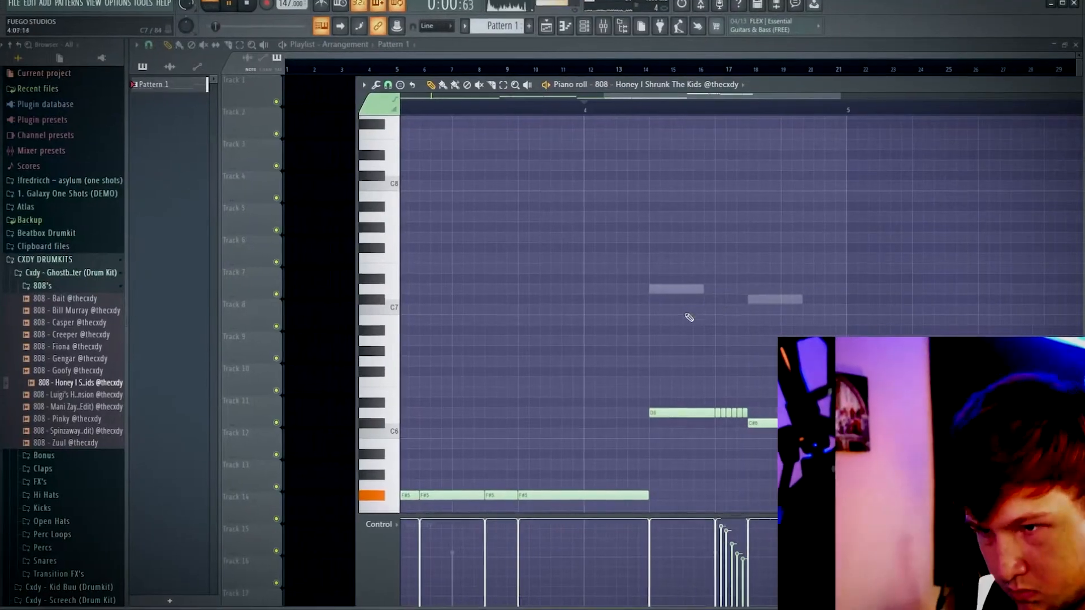
# Review the earlier bars of the 808 notes in the piano roll and stop playback
pyautogui.moveTo(509, 85); pyautogui.dragTo(400, 84)
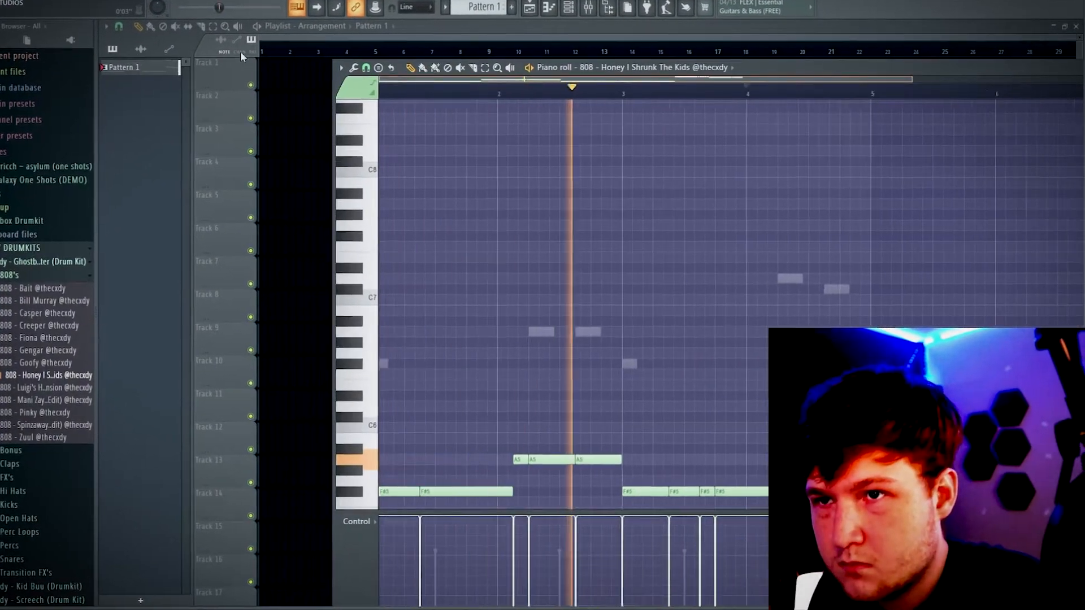
pyautogui.press('space')
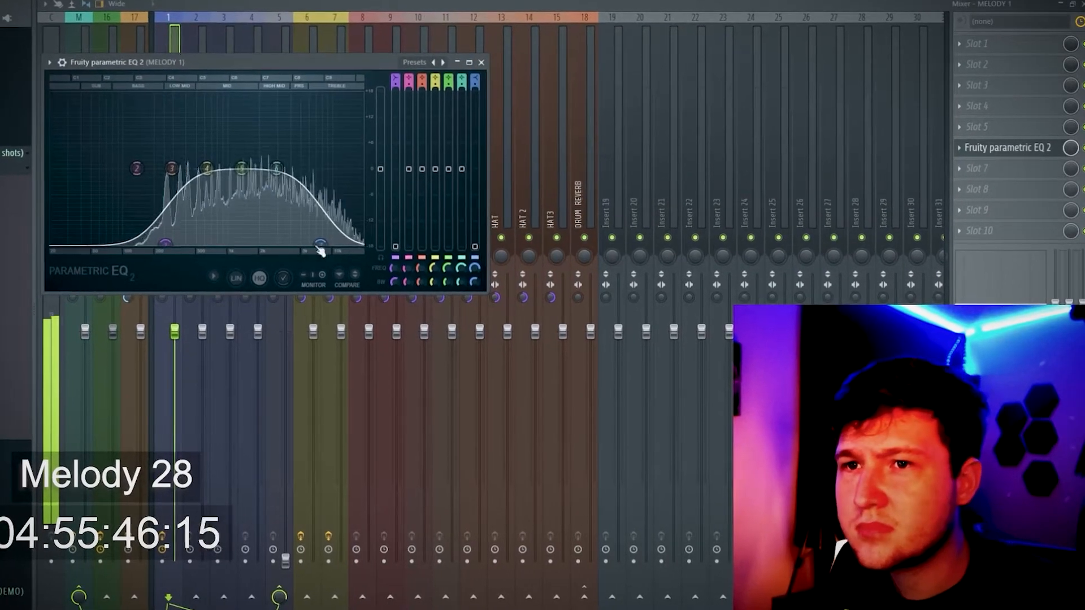
# Open the effect choices for slot 7 on the MELODY 1 track and leave the mixer
pyautogui.click(1009, 169)
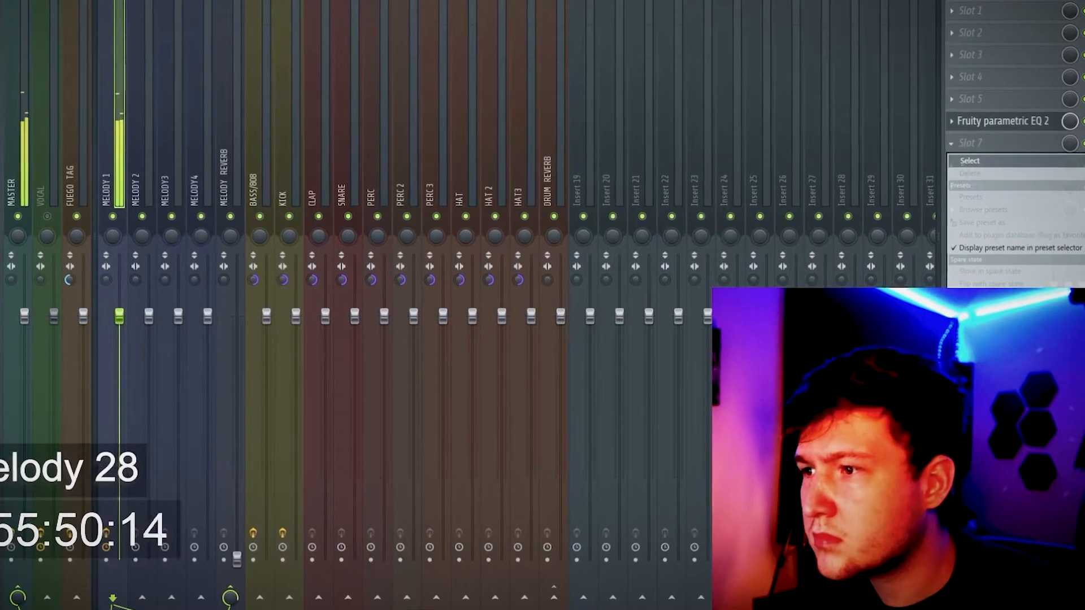
pyautogui.click(1038, 50)
pyautogui.press('F9')
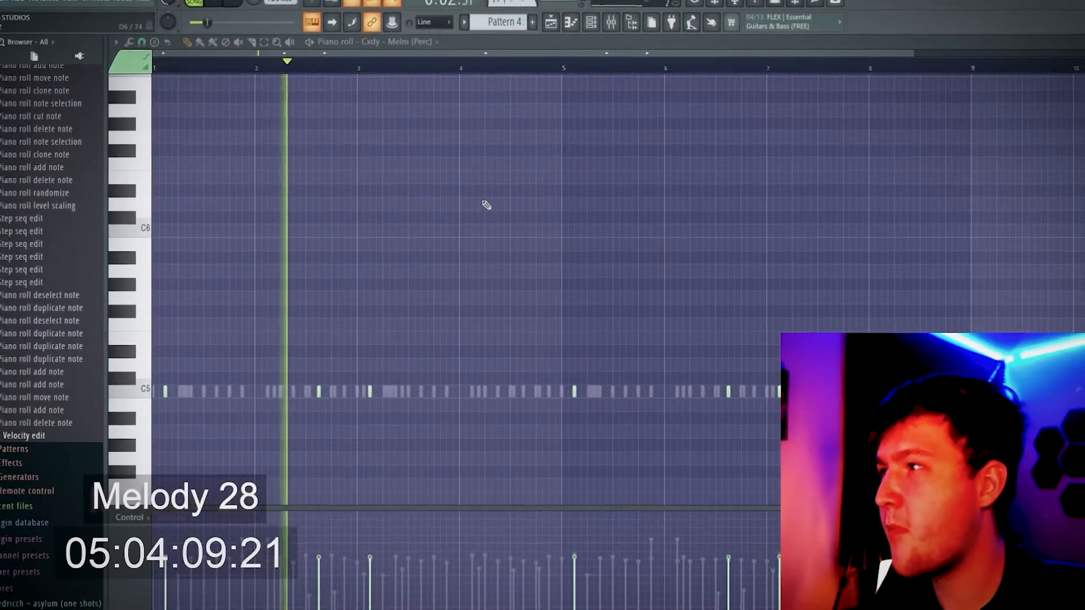
pyautogui.click(505, 201)
pyautogui.rightClick(504, 200)
pyautogui.scroll(4, 745, 320)
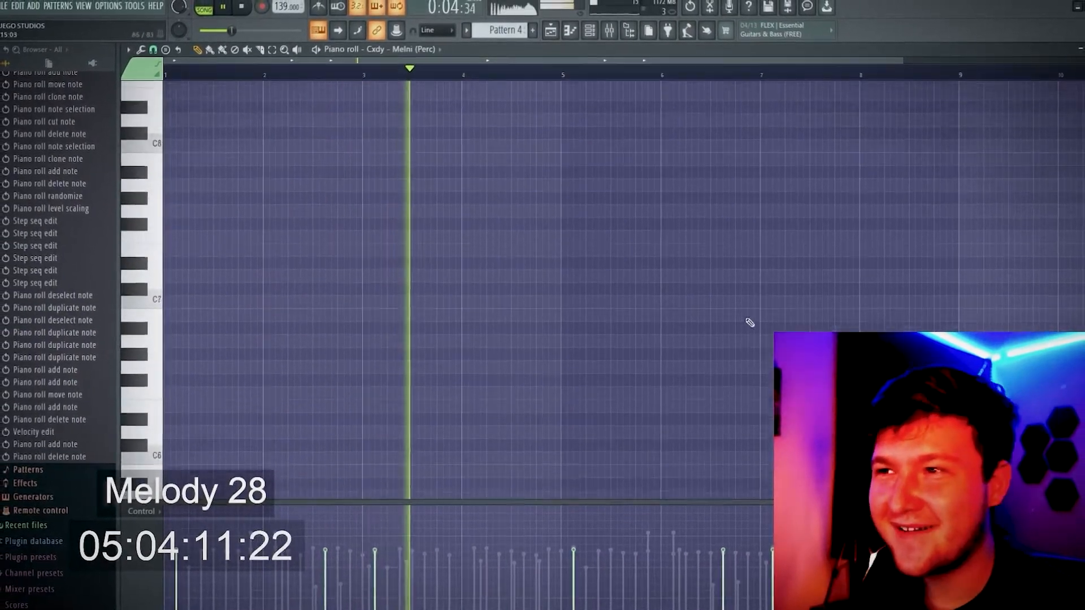
pyautogui.scroll(3, 750, 322)
pyautogui.scroll(8, 7, 91)
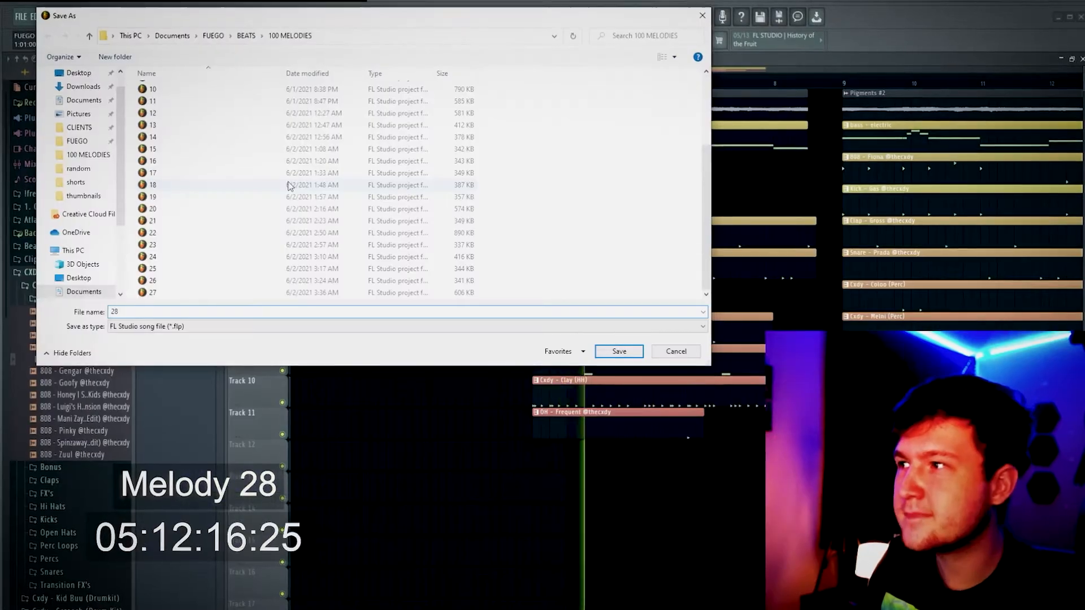
pyautogui.press('Escape')
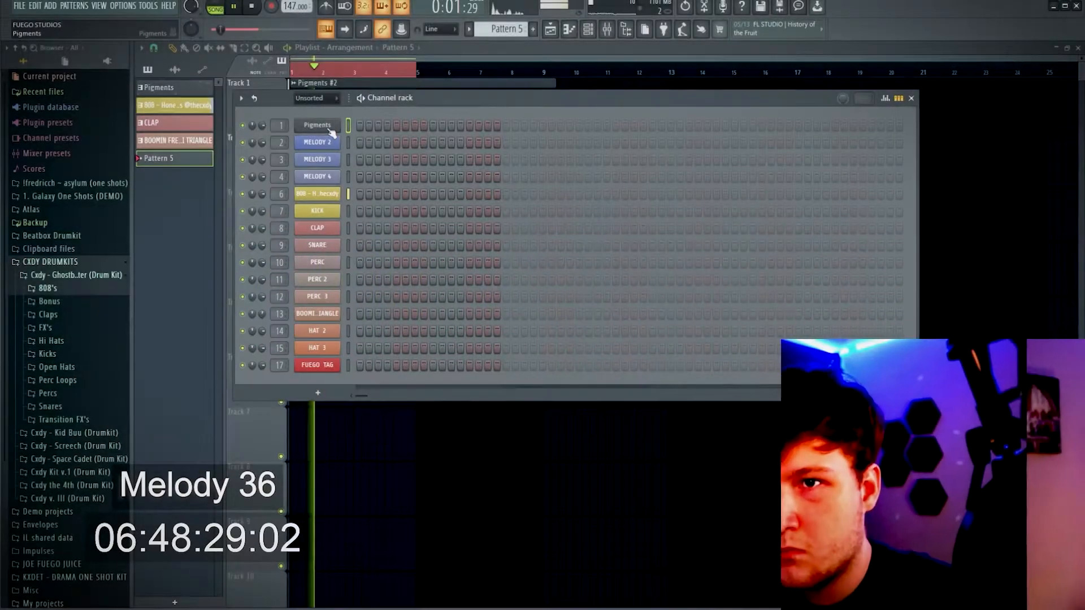
# Close the channel rack over the playlist and open the options of the Pigments #2 audio clip
pyautogui.click(330, 129)
pyautogui.press('Escape')
pyautogui.press('Escape')
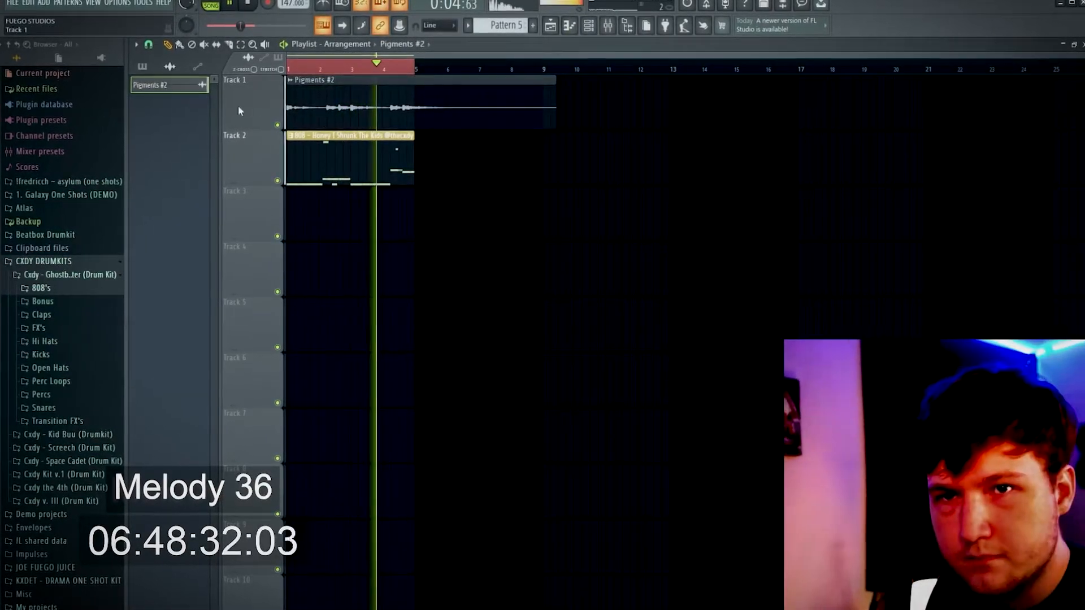
pyautogui.rightClick(172, 89)
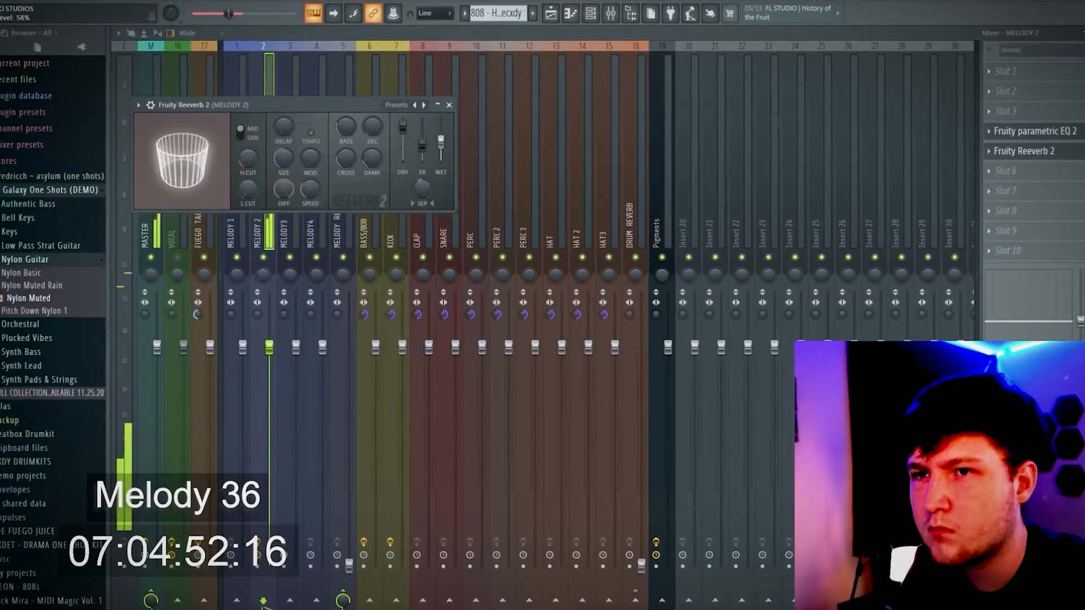
# Add Fruity Flanger in slot 6 of the MELODY 2 track, close its window and pause playback
pyautogui.click(1014, 172)
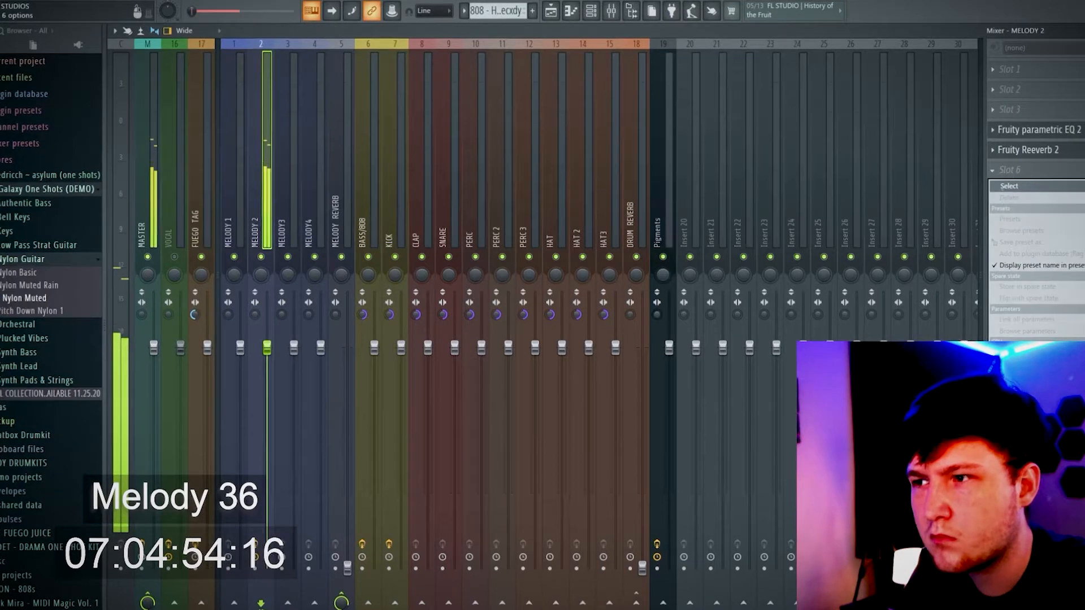
pyautogui.click(1076, 226)
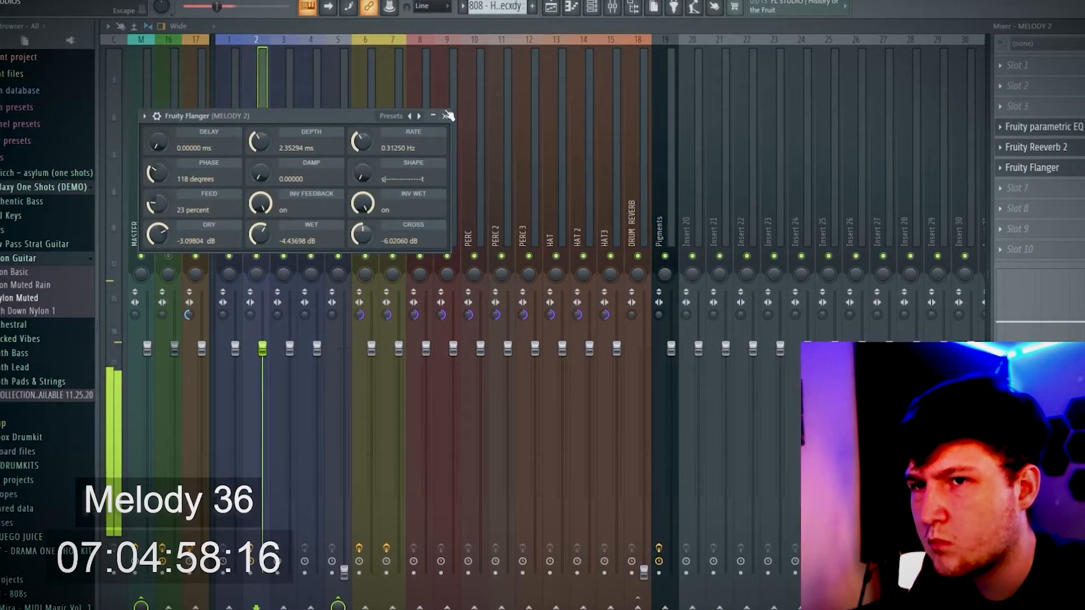
pyautogui.click(444, 115)
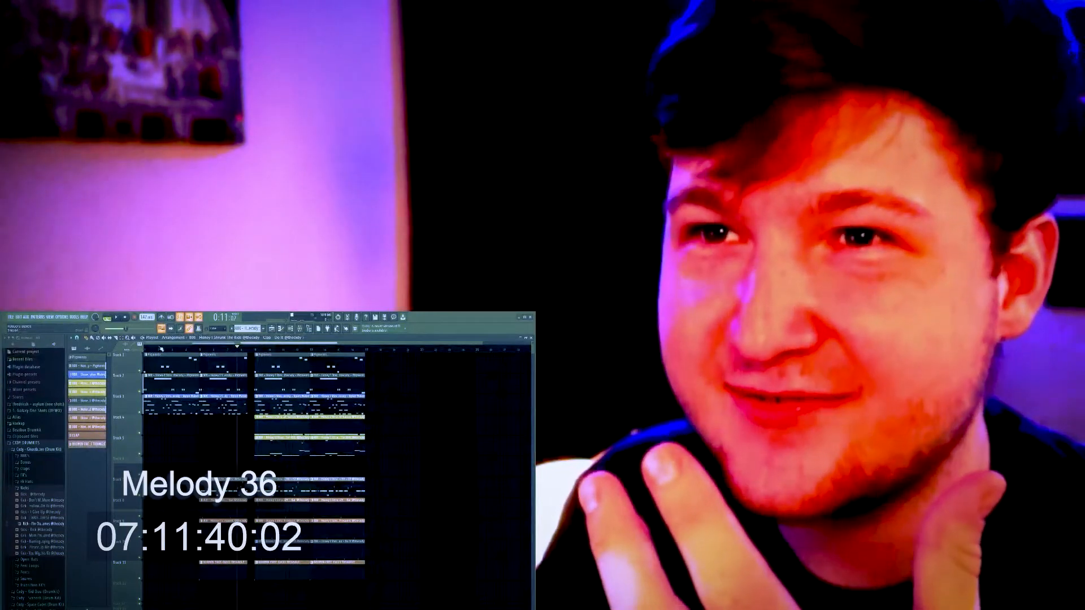
pyautogui.click(116, 317)
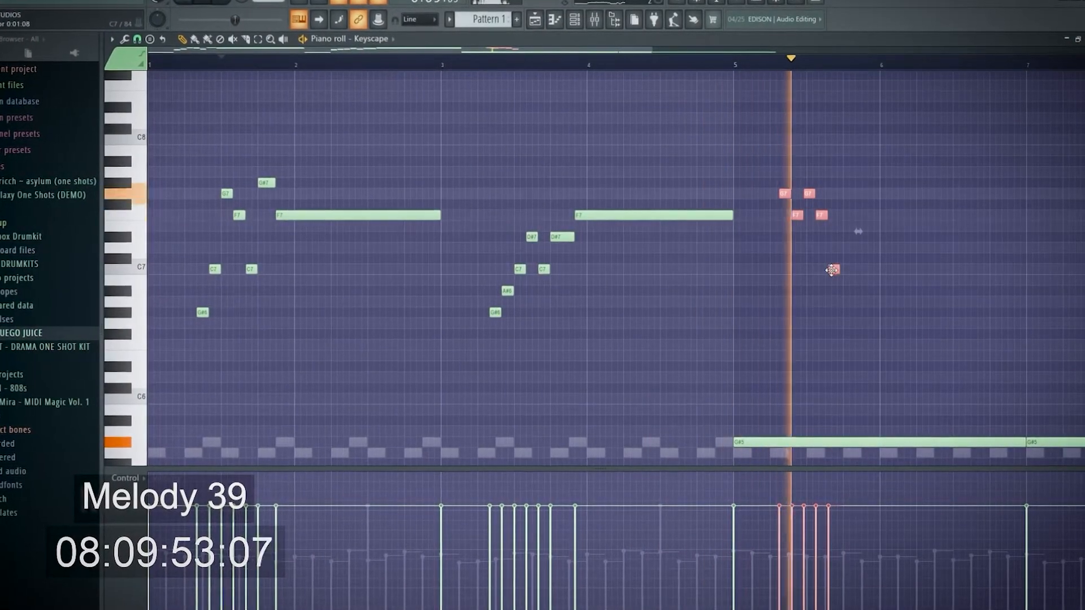
# Add G7 and G#7 notes at the end of the Keyscape phrase in bar 5 and play it from there
pyautogui.click(773, 62)
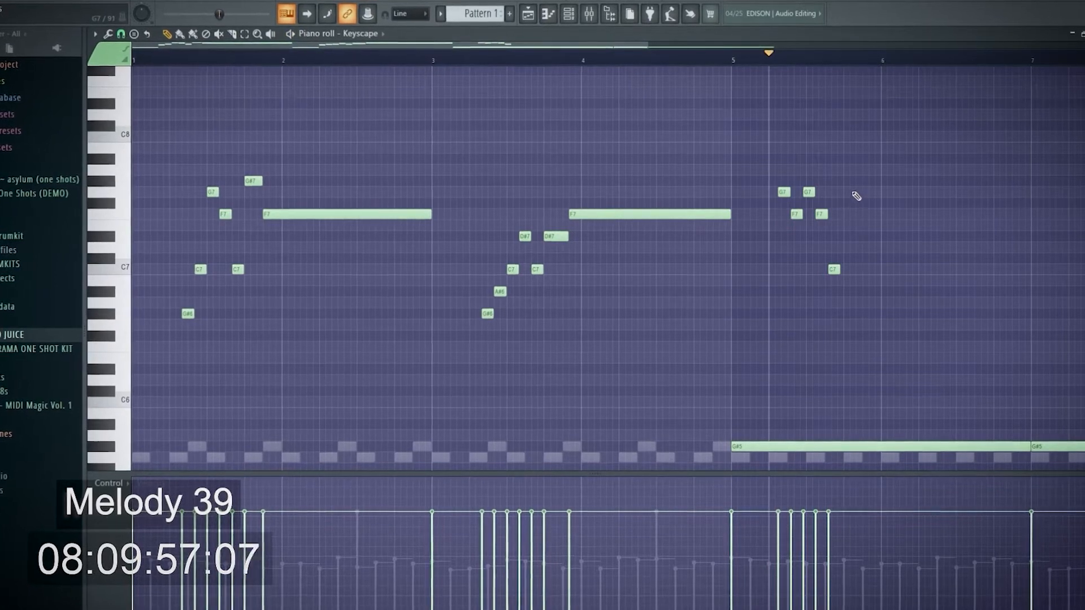
pyautogui.moveTo(845, 189); pyautogui.dragTo(869, 182)
pyautogui.press('space')
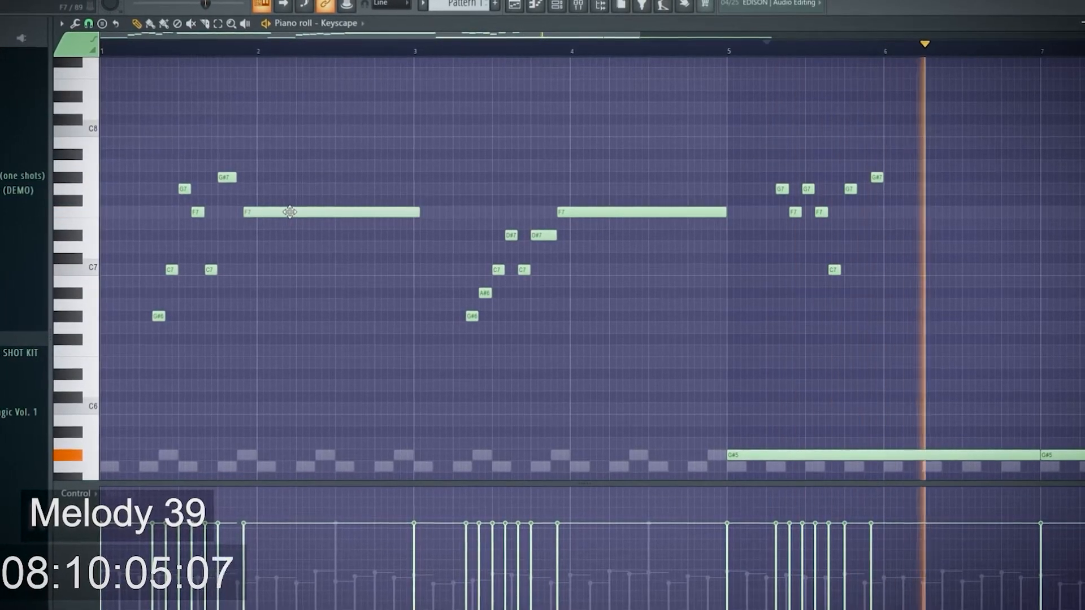
# Shorten the long F7 note that starts just before bar 8 in the Keyscape piano roll
pyautogui.moveTo(573, 35); pyautogui.dragTo(734, 35)
pyautogui.press('space')
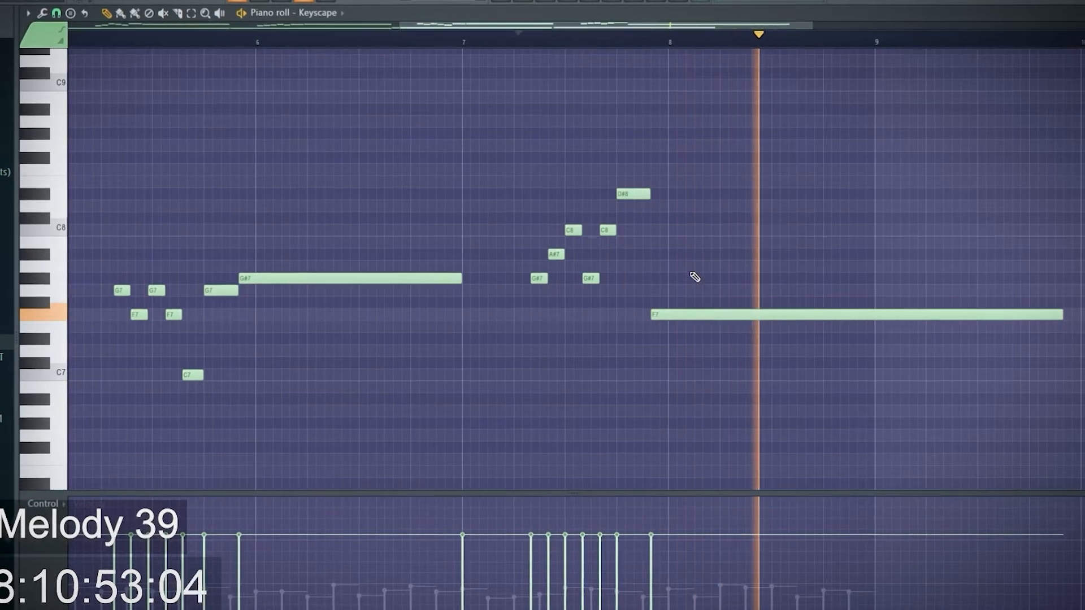
pyautogui.scroll(-3, 694, 276)
pyautogui.moveTo(959, 314); pyautogui.dragTo(824, 314)
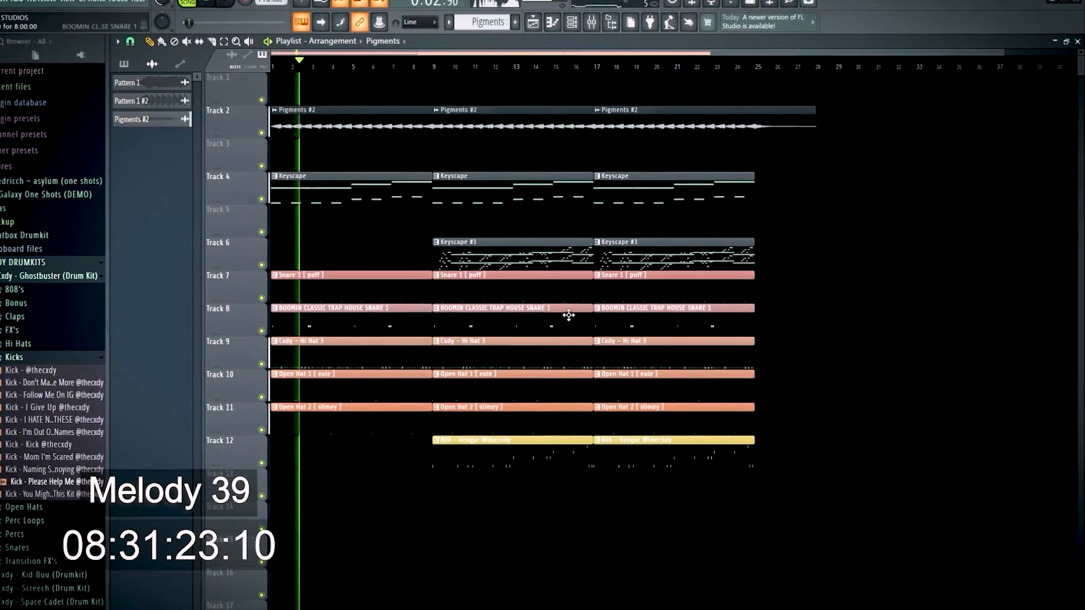
# Duplicate the first eight-bar block of Pigments #2, Keyscape, snare and hat clips to bar 25 in the playlist
pyautogui.moveTo(393, 452); pyautogui.dragTo(262, 123)
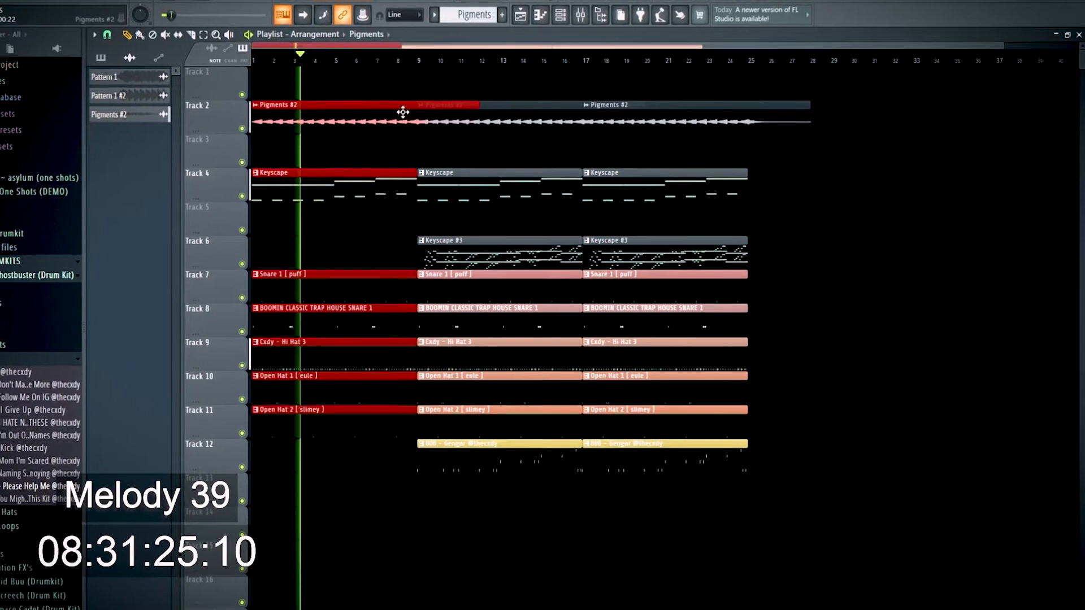
pyautogui.moveTo(339, 185); pyautogui.dragTo(825, 195)
pyautogui.keyDown('ctrl'); pyautogui.click(842, 247); pyautogui.keyUp('ctrl')
pyautogui.scroll(-1, 819, 246)
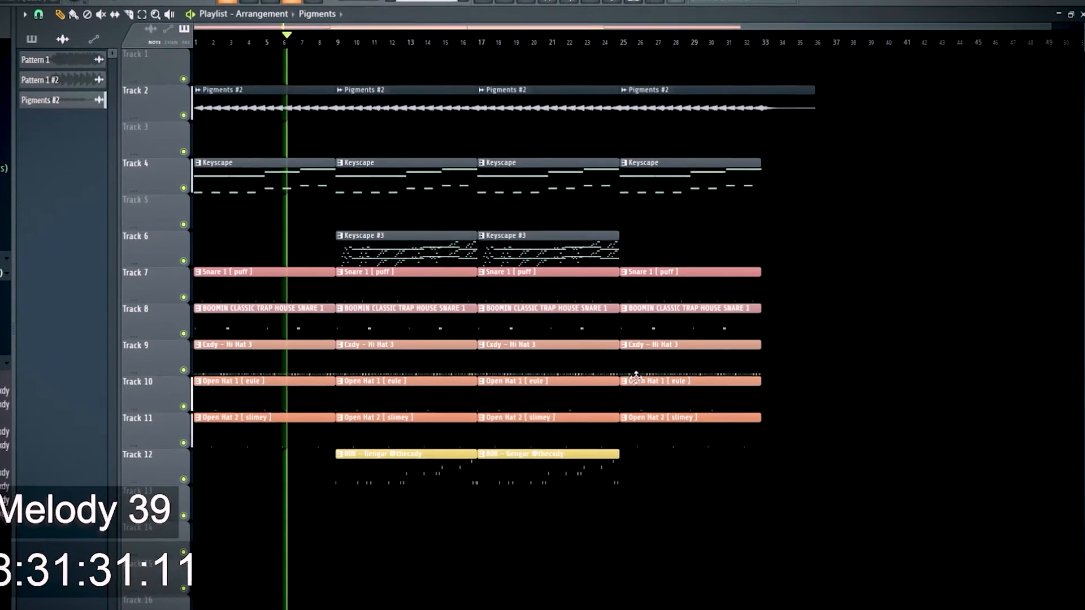
# Duplicate the block of melody, snare and hat clips starting at bar 25 so the copy begins at bar 33
pyautogui.moveTo(848, 486); pyautogui.dragTo(693, 79)
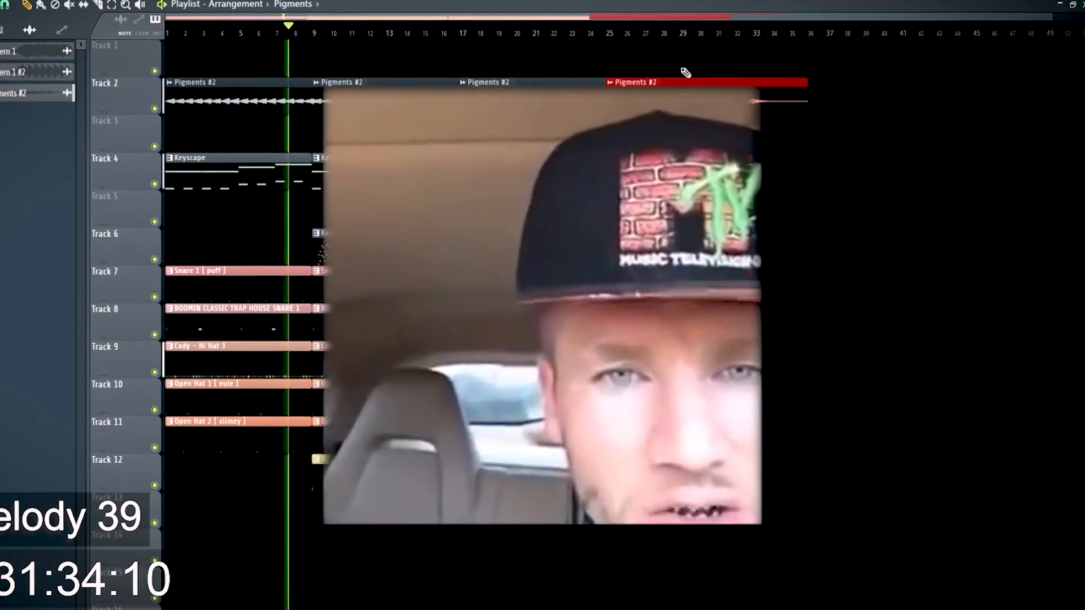
pyautogui.hotkey('ctrl', 'b')
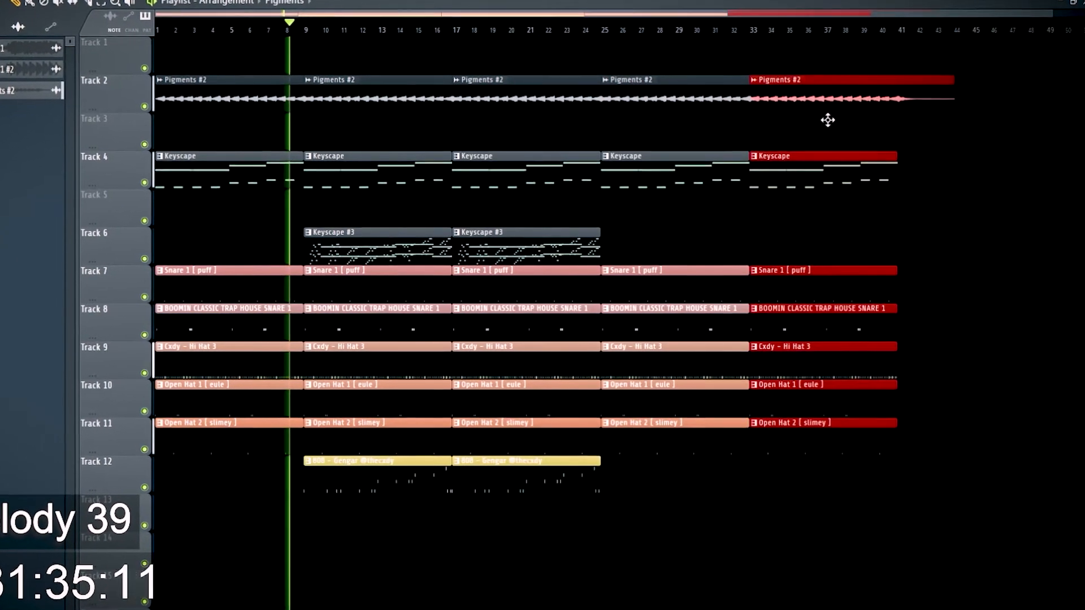
pyautogui.click(828, 119)
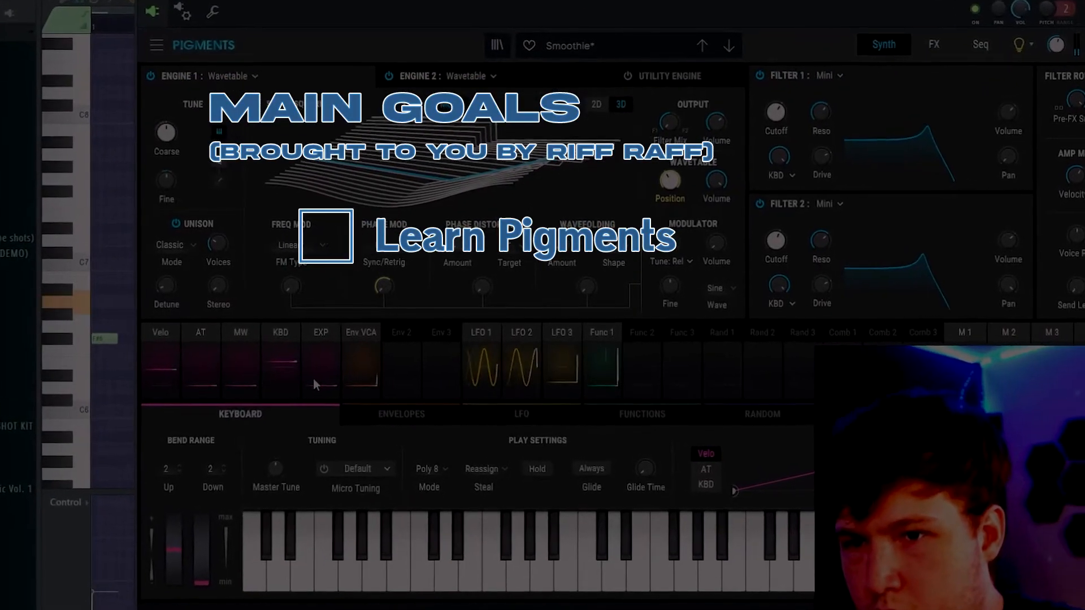
# Show the envelopes in Pigments and adjust the attack of Env 2
pyautogui.click(354, 373)
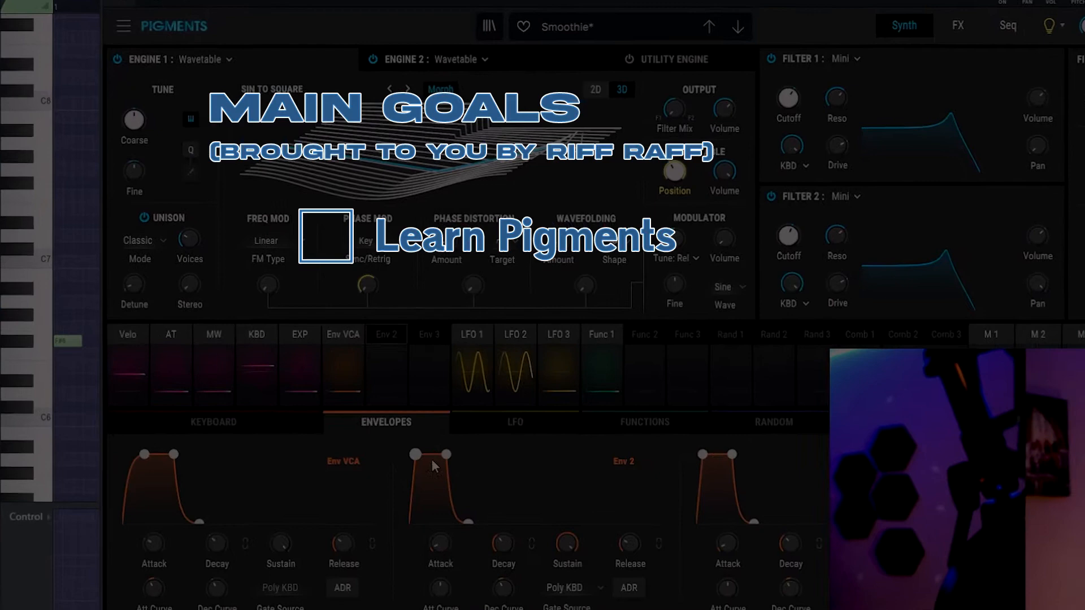
pyautogui.moveTo(445, 535); pyautogui.dragTo(435, 506)
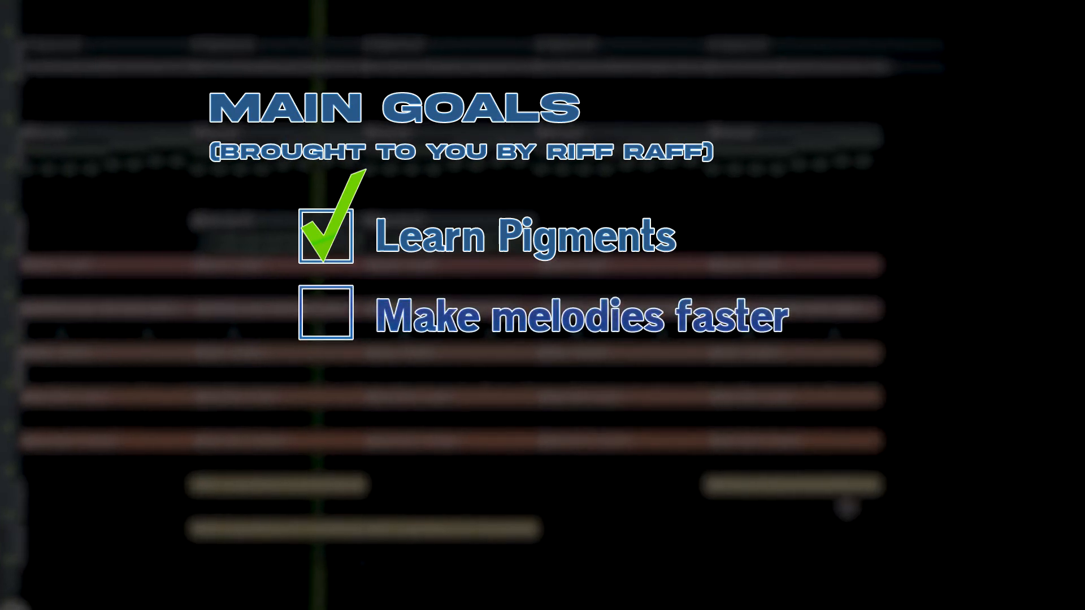
# Arrange matching 808 clips on both bass tracks beneath the last sections of the playlist
pyautogui.moveTo(684, 533); pyautogui.dragTo(644, 608)
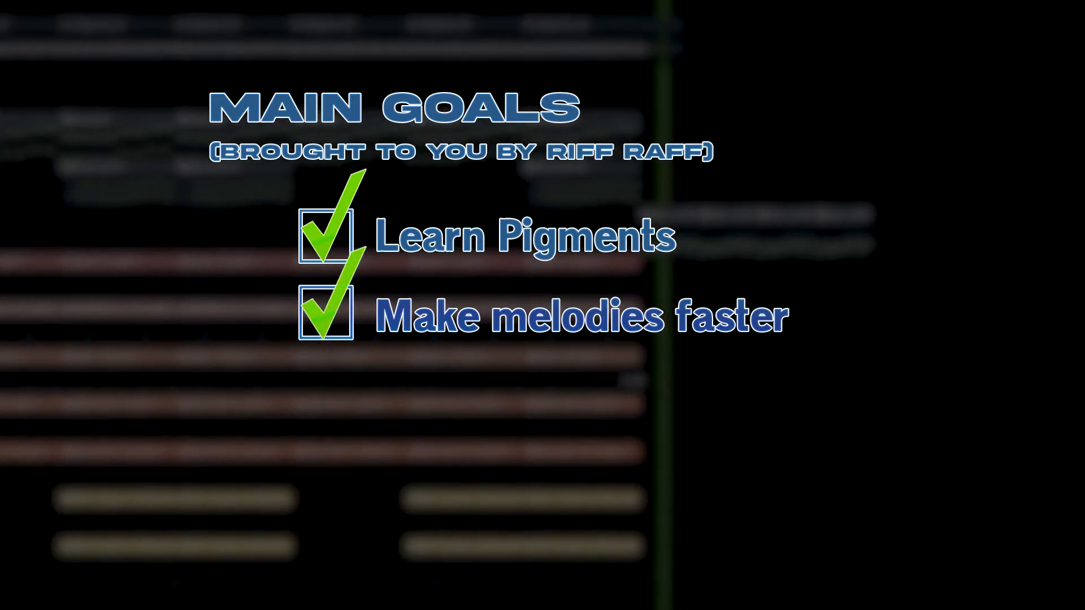
pyautogui.moveTo(549, 286); pyautogui.dragTo(898, 373)
pyautogui.click(830, 313)
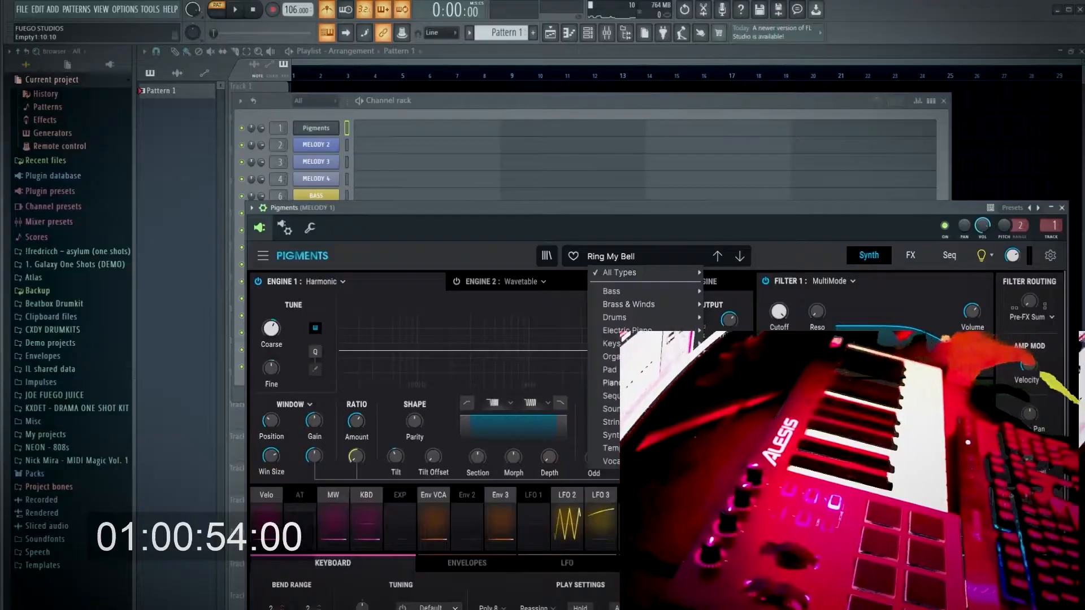
# Choose a preset type in Pigments and show the channel rack over the piano roll
pyautogui.click(734, 305)
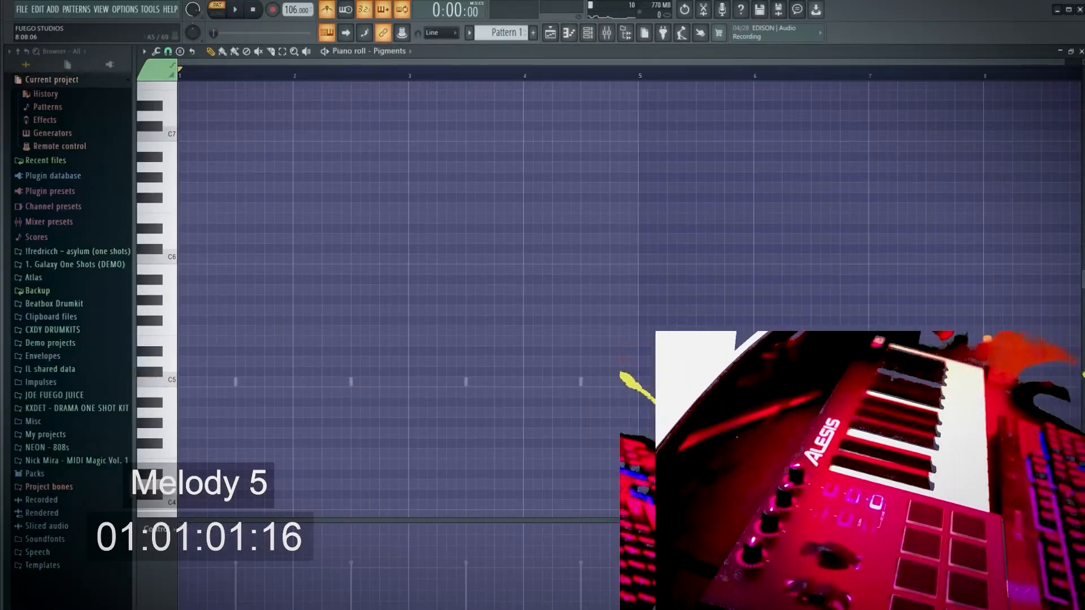
pyautogui.click(588, 34)
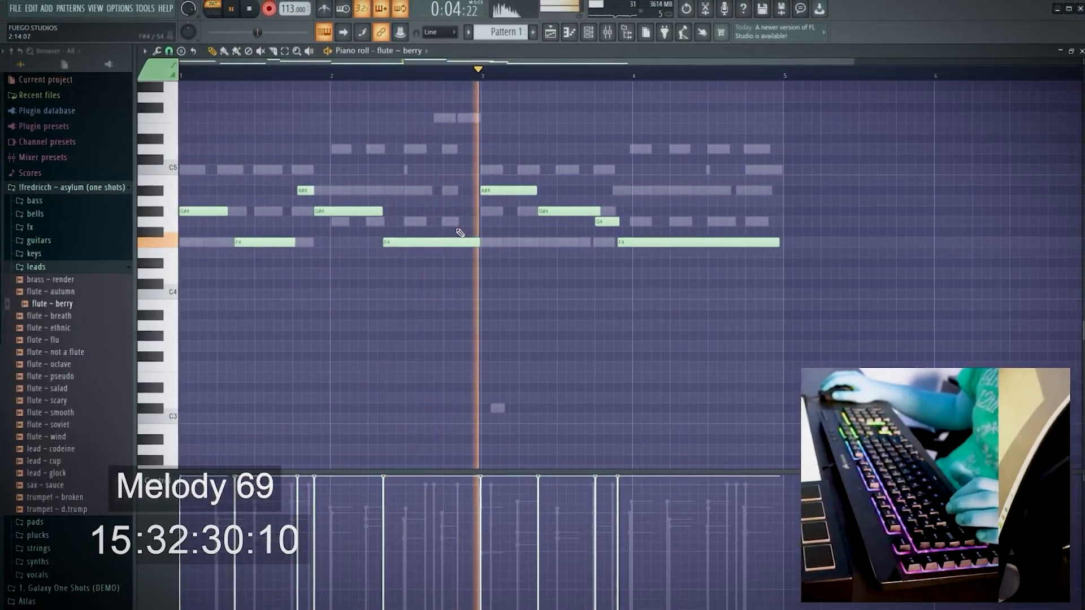
# Nudge the long F4 note that ends at bar 3 in the flute – berry piano roll
pyautogui.moveTo(431, 240); pyautogui.dragTo(435, 241)
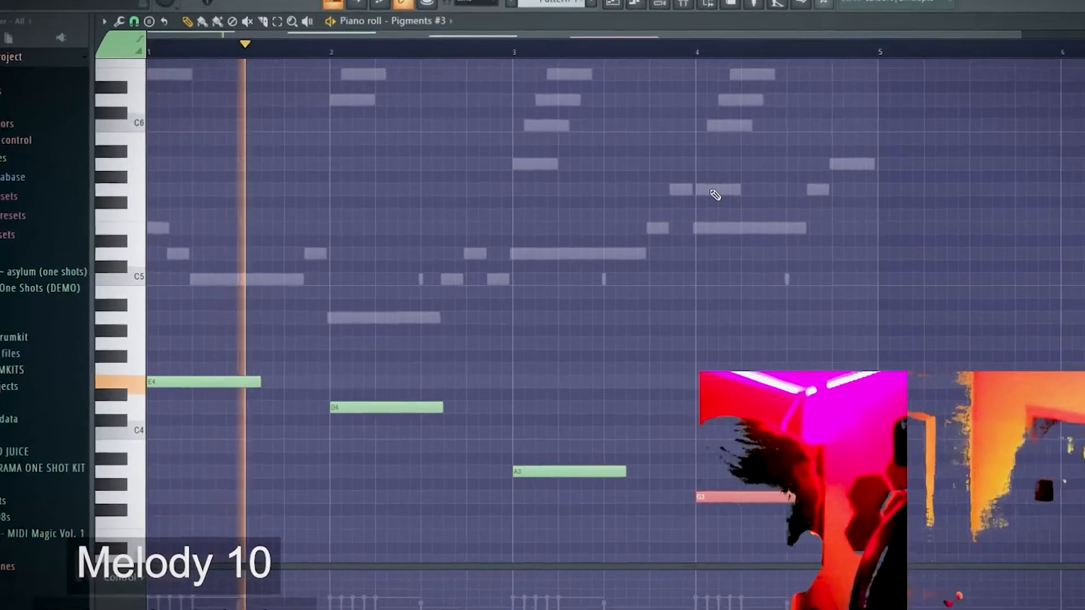
# Raise the selected note at bar 4 of the Pigments #3 piano roll by an octave to G4
pyautogui.hotkey('ctrl', 'Up')
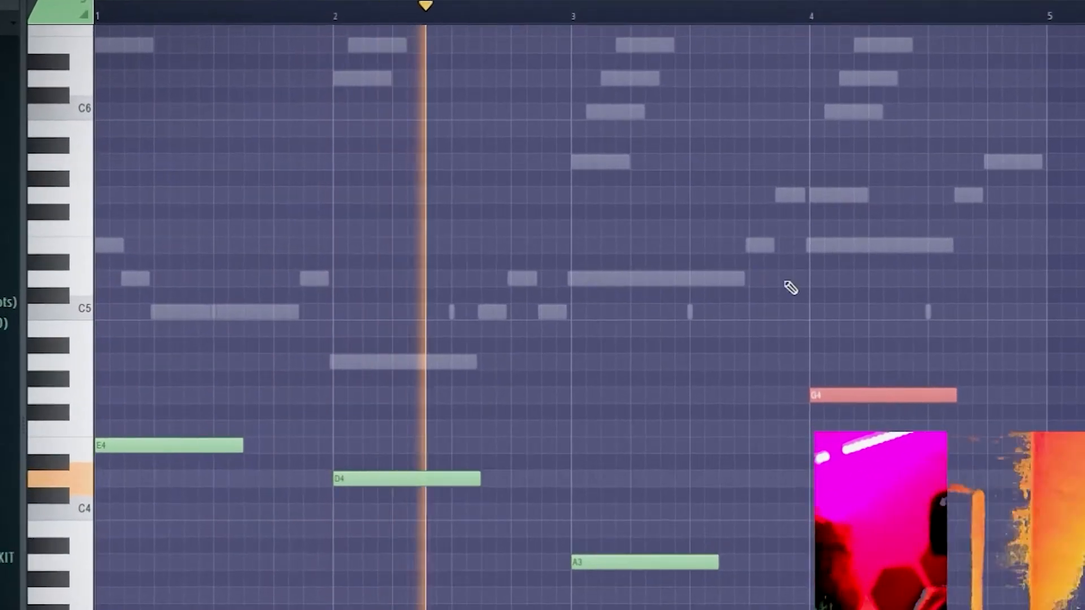
pyautogui.keyDown('ctrl'); pyautogui.click(715, 316); pyautogui.keyUp('ctrl')
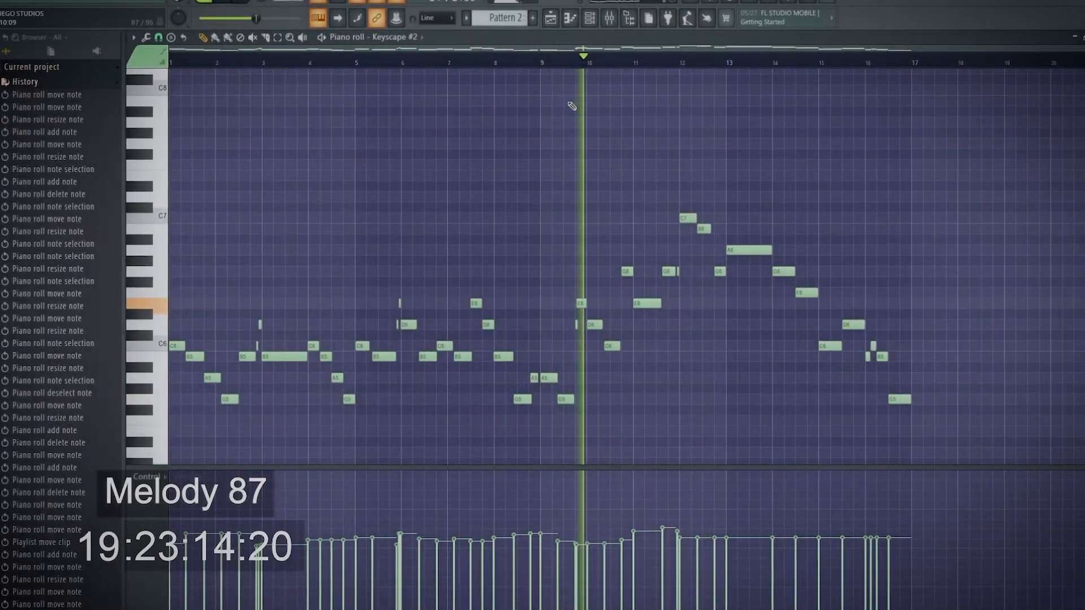
# Open the mixer from the Keyscape #2 piano roll and add Fruity Chorus in slot 4 of the MELODY 2 track
pyautogui.scroll(2, 434, 184)
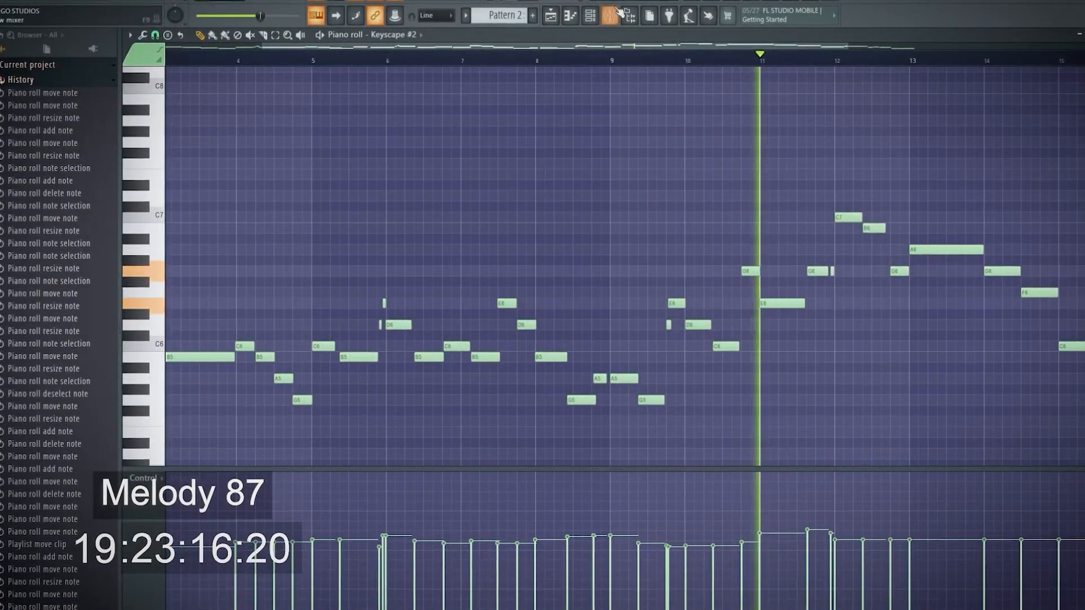
pyautogui.scroll(3, 735, 334)
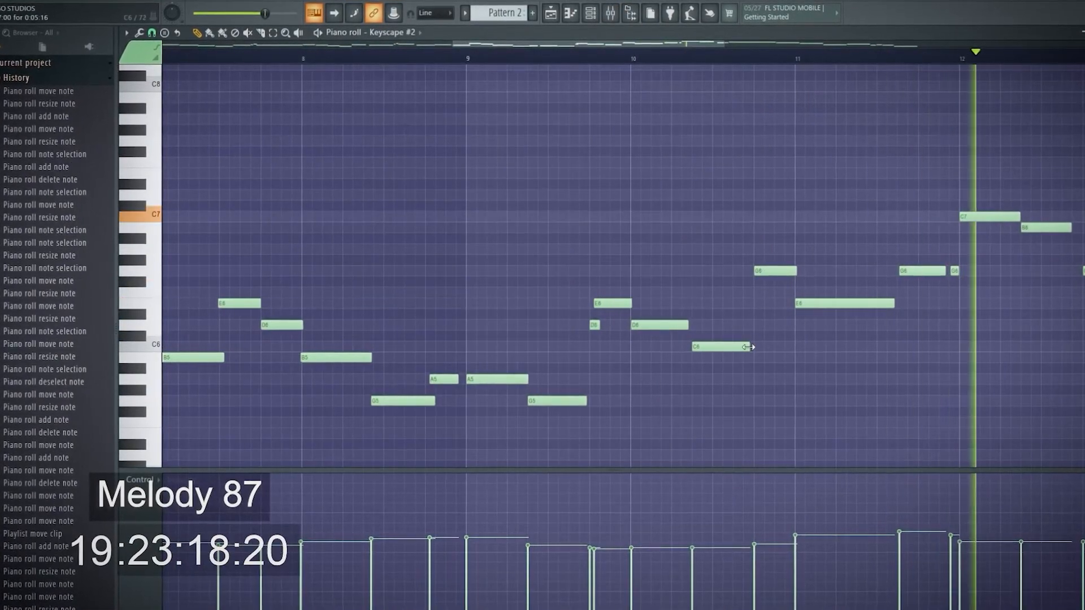
pyautogui.scroll(-4, 822, 348)
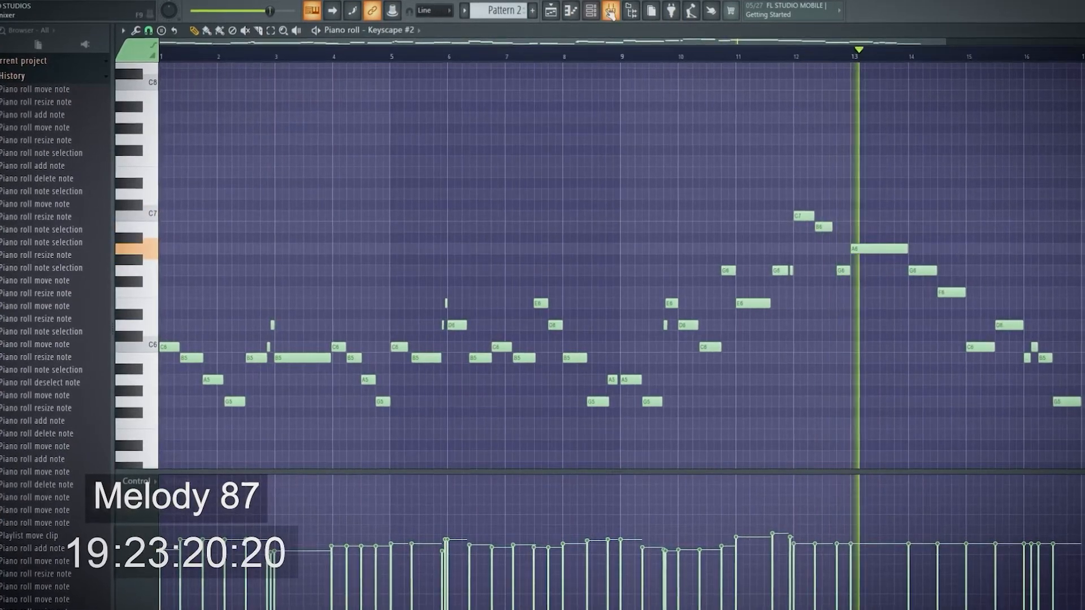
pyautogui.click(610, 10)
pyautogui.click(994, 128)
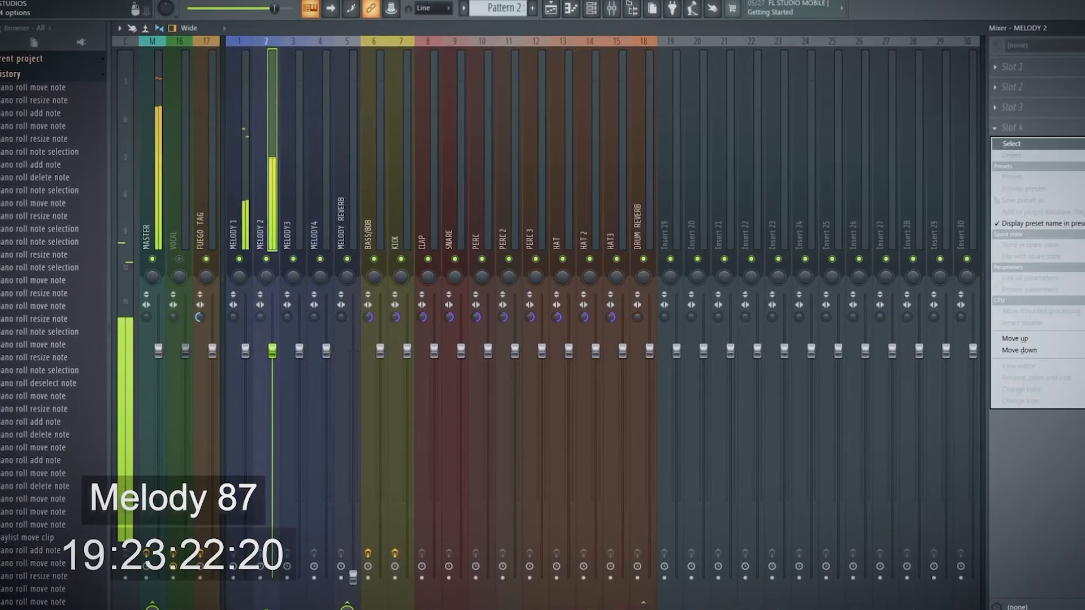
pyautogui.click(1039, 175)
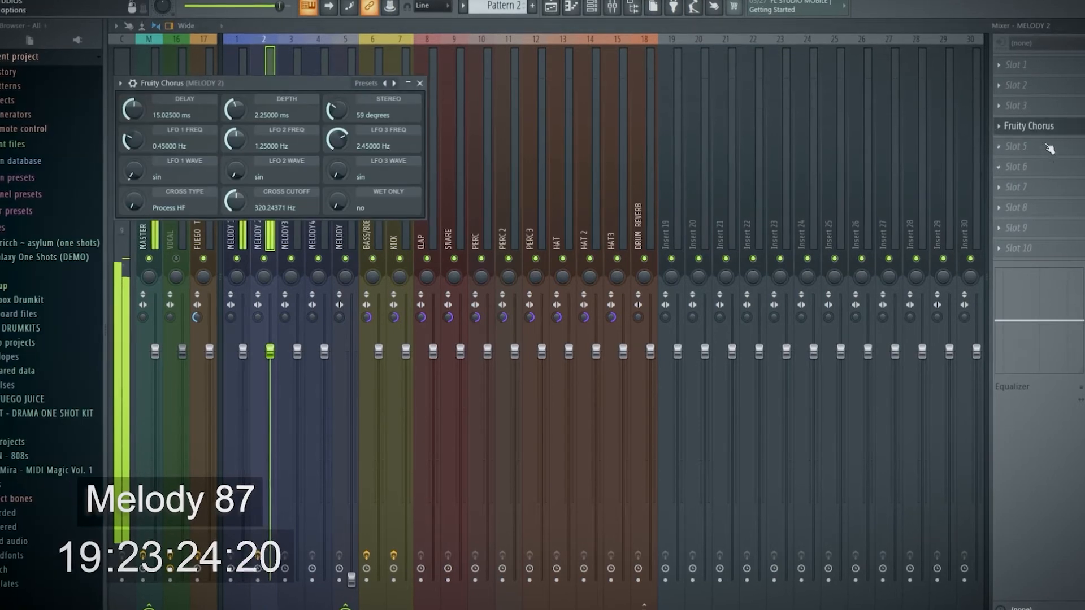
# Load the Drip plugin in slot 5 of the MELODY 2 track
pyautogui.click(997, 147)
pyautogui.click(567, 146)
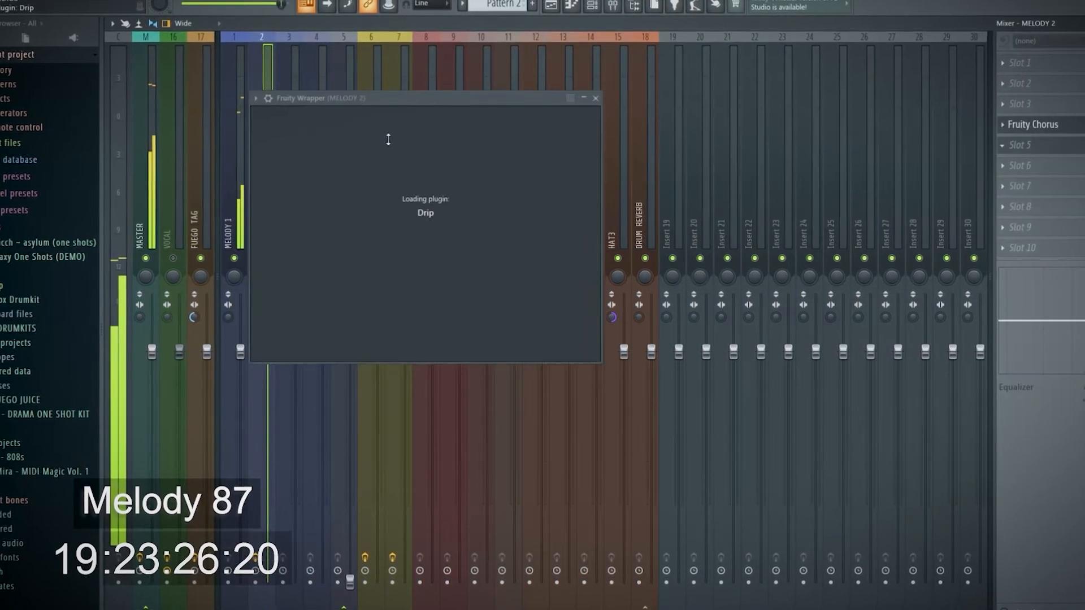
pyautogui.click(444, 148)
pyautogui.click(505, 402)
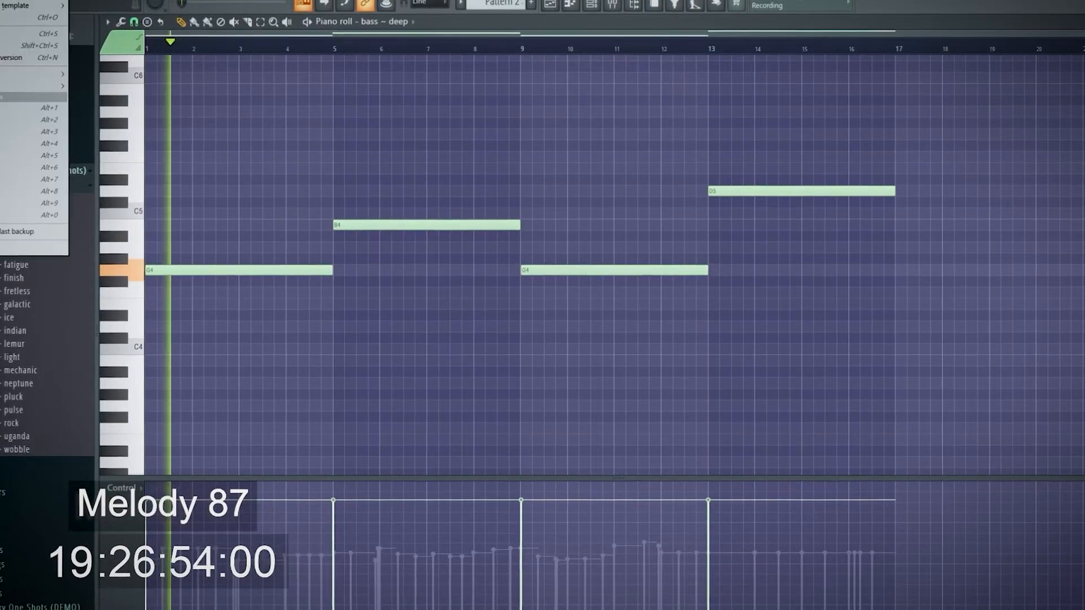